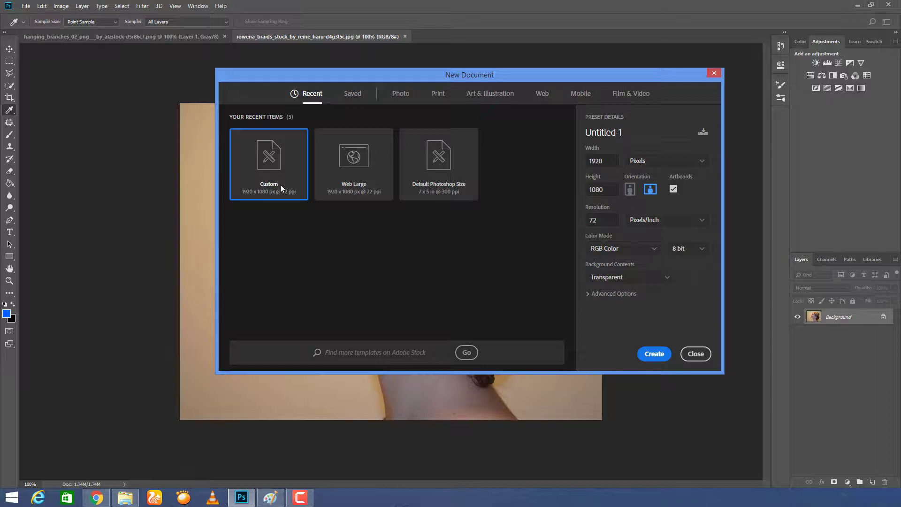
Create a new 1920 x 1080 px document at 72 ppi with a custom white (ffffff) background
left_click_drag(534, 203, 564, 202)
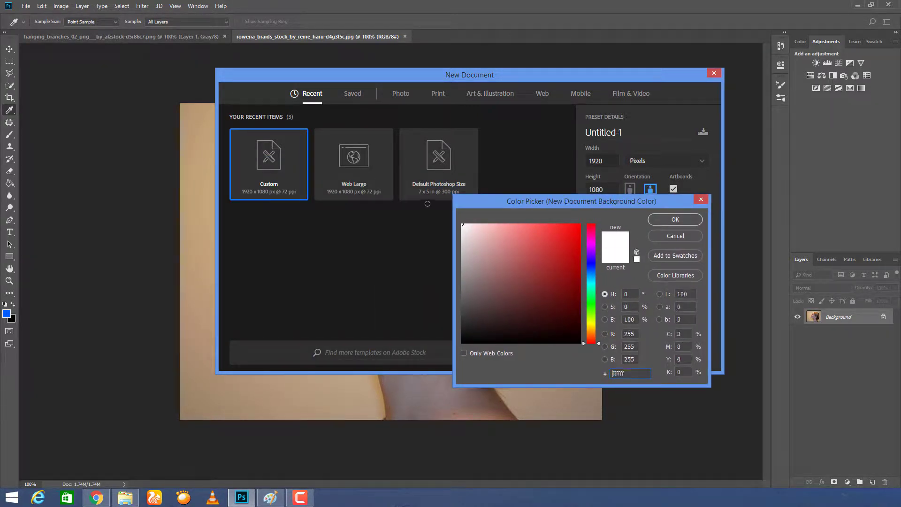
left_click(666, 221)
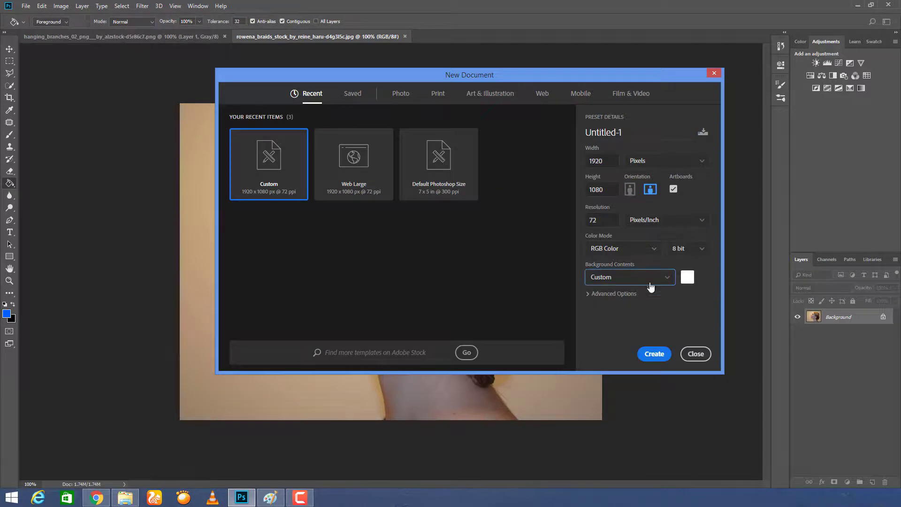
left_click(653, 351)
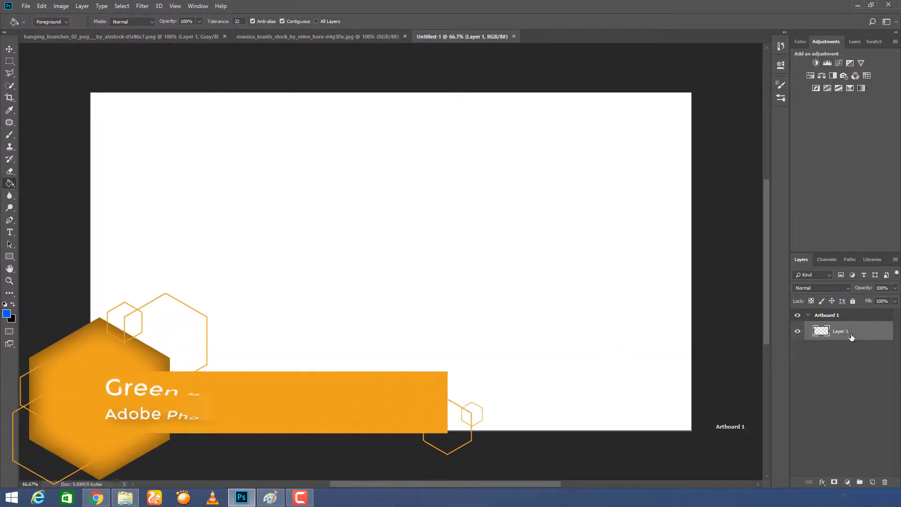
Set the foreground colour to ffffff and fill Layer 1 with it using the Paint Bucket
left_click(6, 313)
type("ffffff")
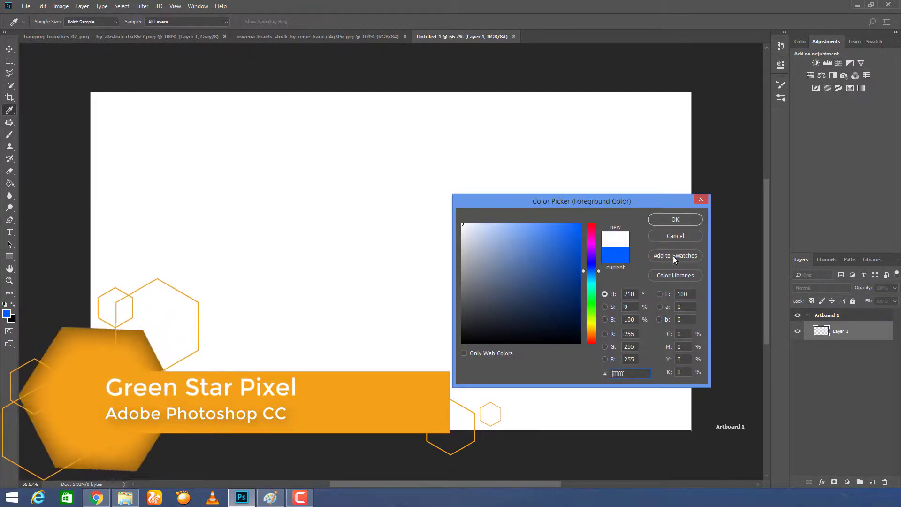
left_click(675, 220)
key("g")
left_click(458, 238)
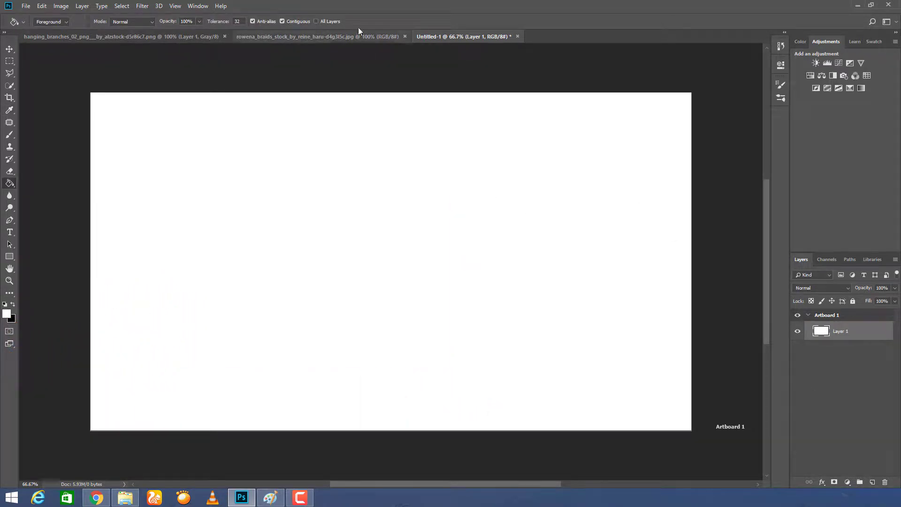
Copy the whole braided-hair portrait photo into the Untitled-1 document as a new layer
left_click(272, 39)
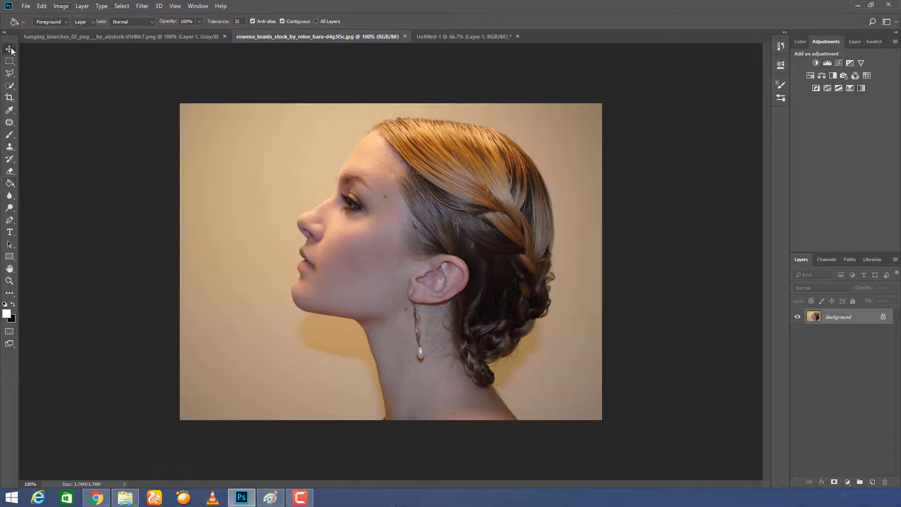
key("v")
key("ctrl+a")
left_click_drag(427, 190, 339, 331)
Scale the portrait proportionally to 160% to fill the artboard's height and align it with the artboard's left edge
key("ctrl+t")
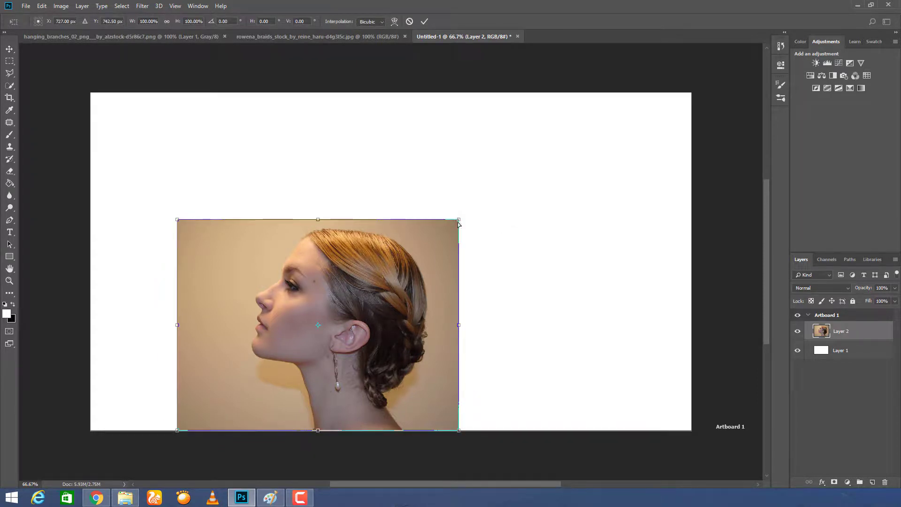
left_click_drag(459, 224, 615, 75)
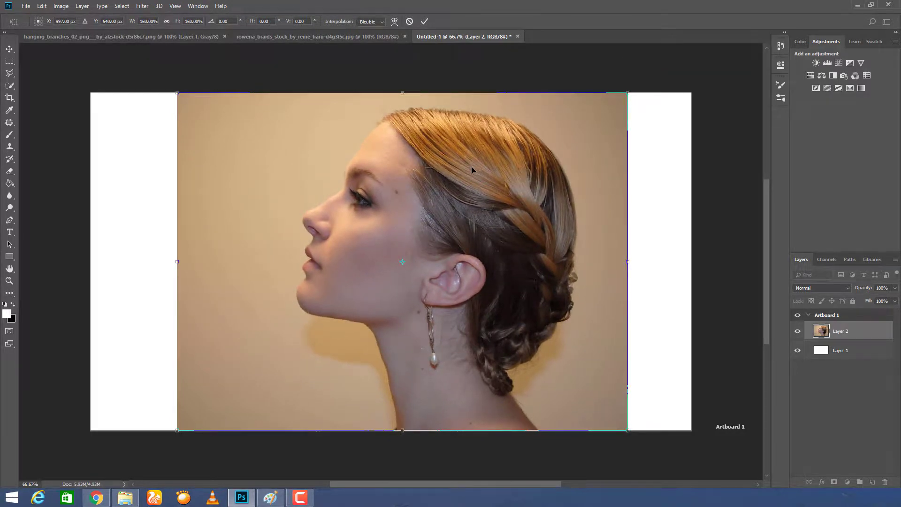
left_click_drag(439, 173, 353, 174)
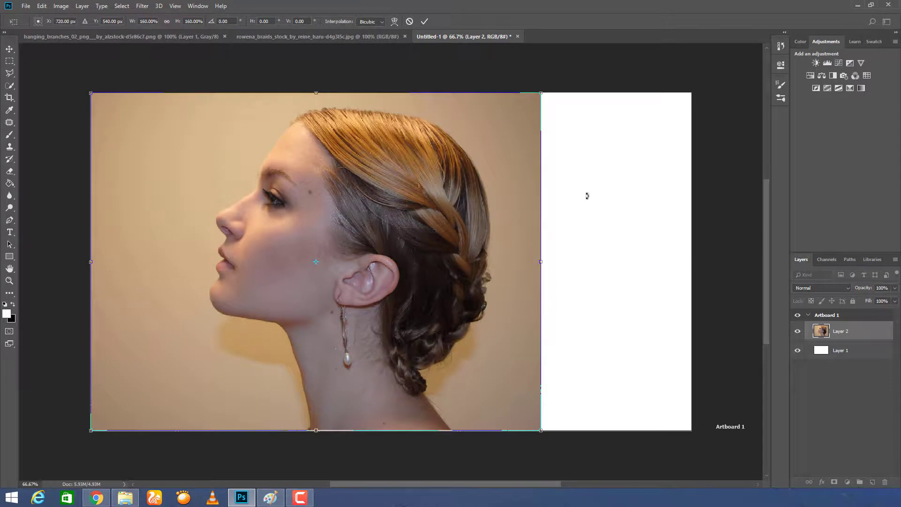
left_click(424, 22)
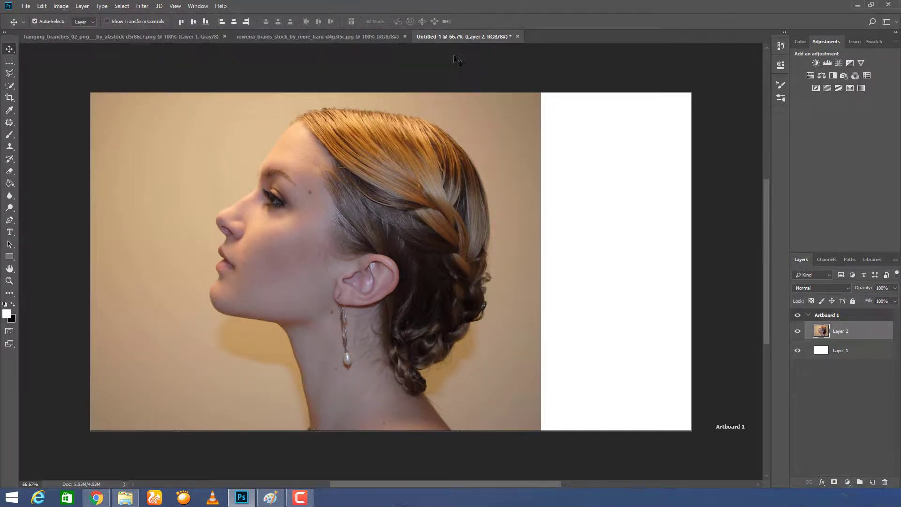
Ungroup Artboard 1 and select the portrait layer, Layer 2
key("ctrl+shift+g")
left_click(833, 323)
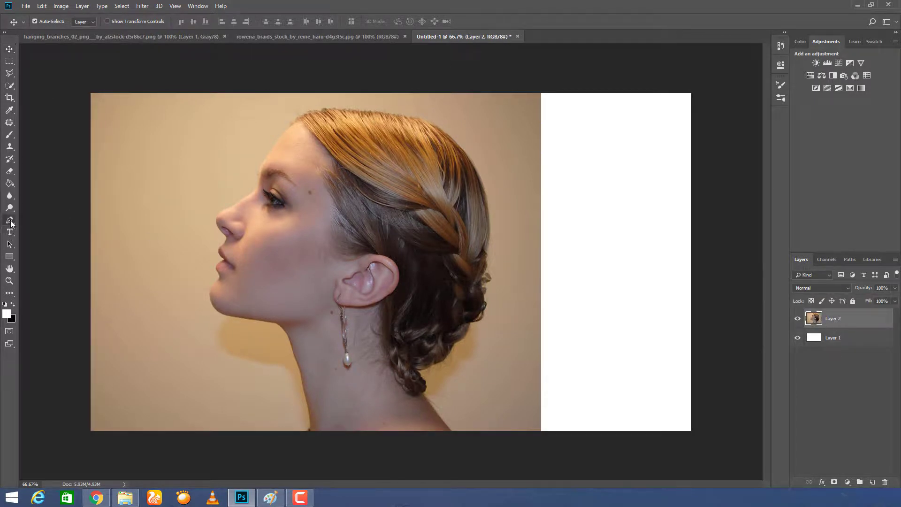
Trace the neck, face profile and front hairline with the Pen tool and close the path around the background in front of the face
left_click(9, 220)
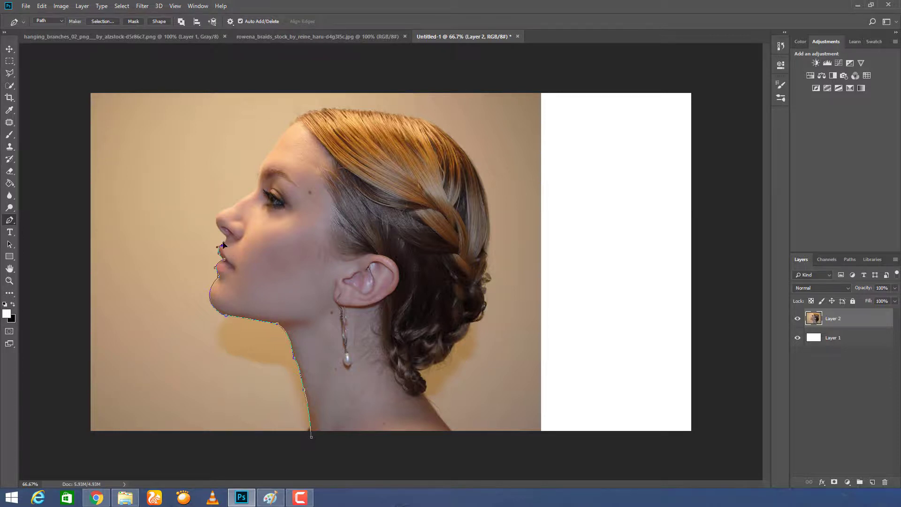
key("ctrl+plus")
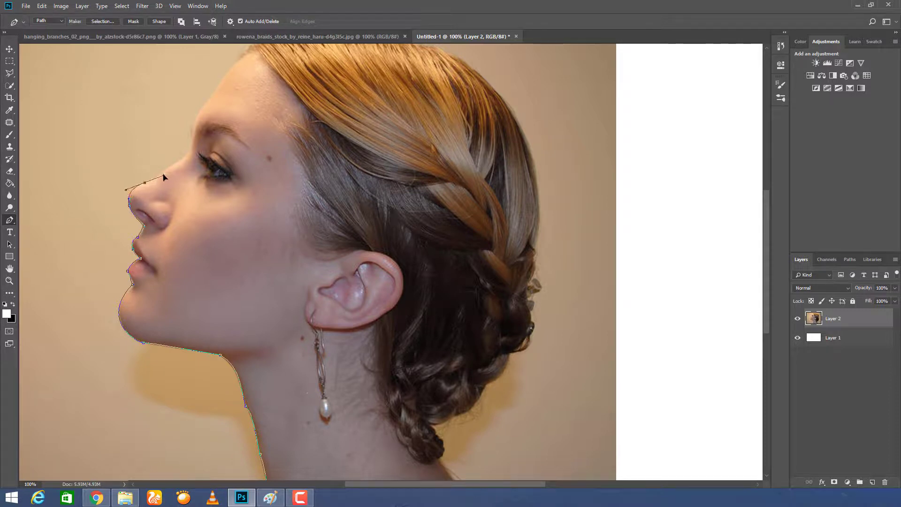
left_click_drag(194, 122, 197, 86)
left_click(194, 125, "alt")
scroll(276, 143, "up", 3)
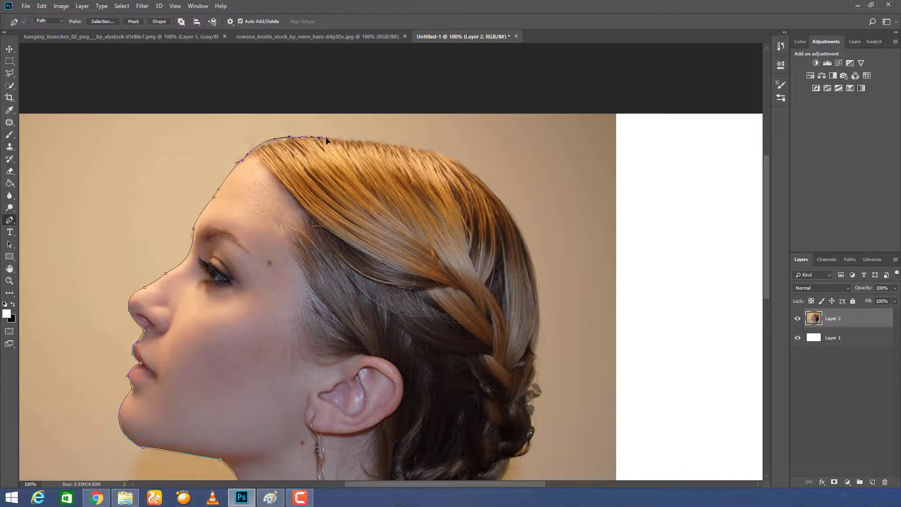
scroll(327, 140, "left", 2)
scroll(478, 101, "down", 8)
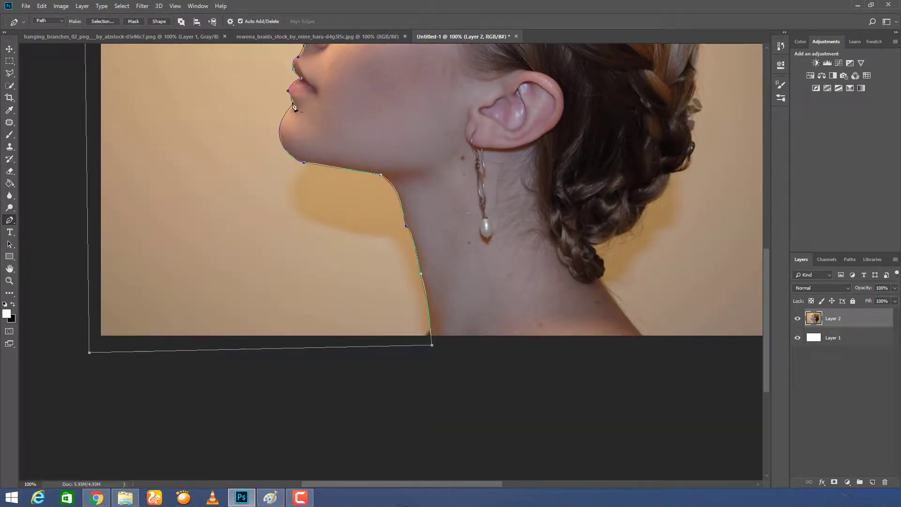
left_click(295, 107)
scroll(713, 282, "down", 2)
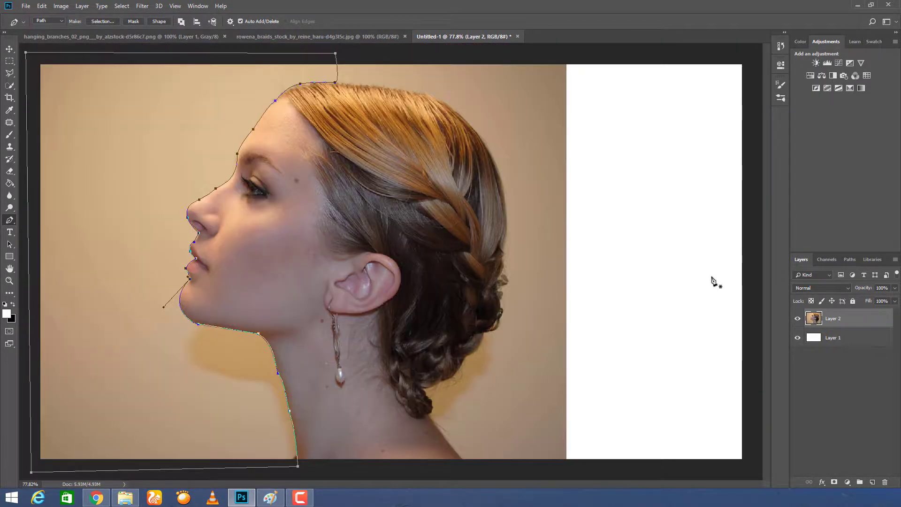
Convert the path to a selection, add it as a layer mask on Layer 2 and invert the mask to keep the head
key("ctrl+Return")
left_click(834, 482, "alt")
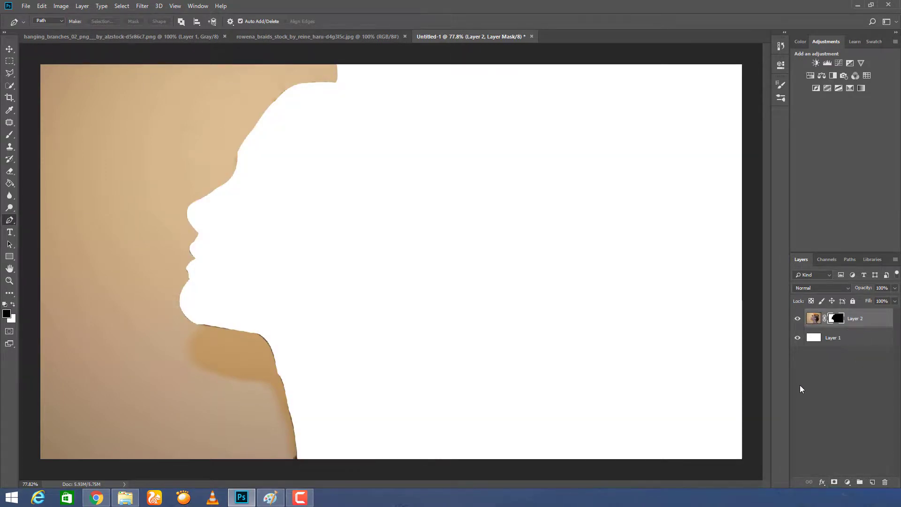
key("ctrl+shift+i")
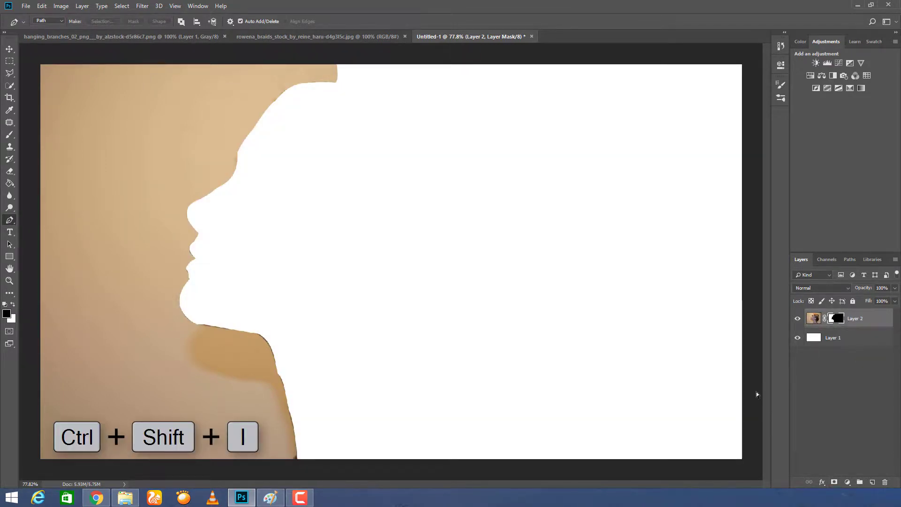
key("ctrl+i")
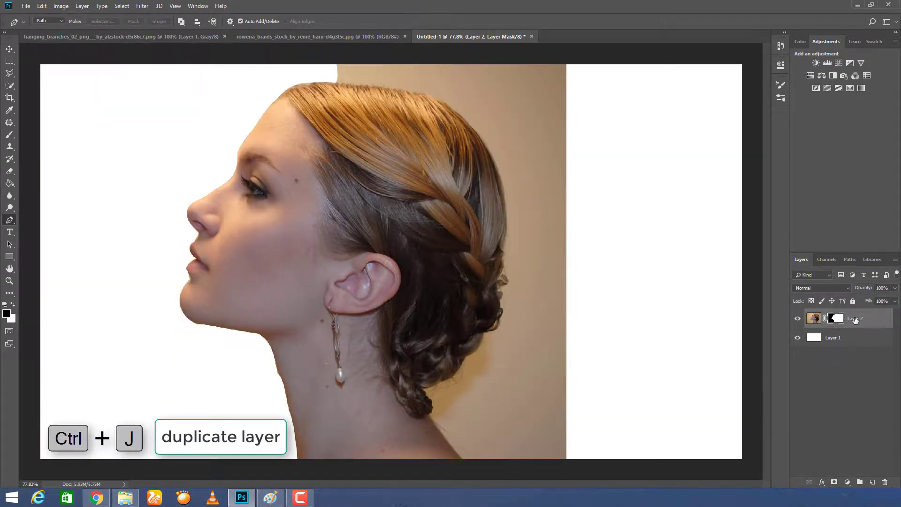
Duplicate the masked Layer 2 and hide the copy
key("ctrl+j")
left_click(797, 318)
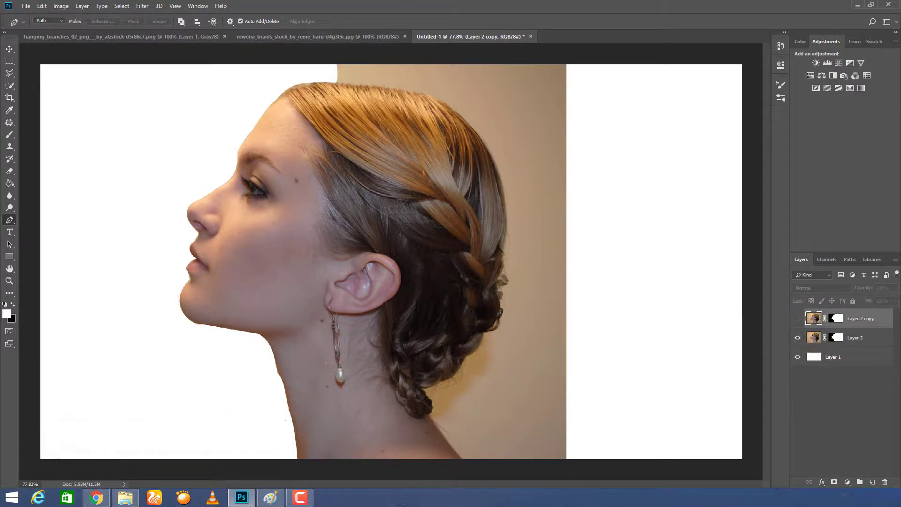
Bring the branches from the hanging_branches_02 image into the Untitled-1 document, over the face and hair
left_click(317, 36)
left_click(151, 37)
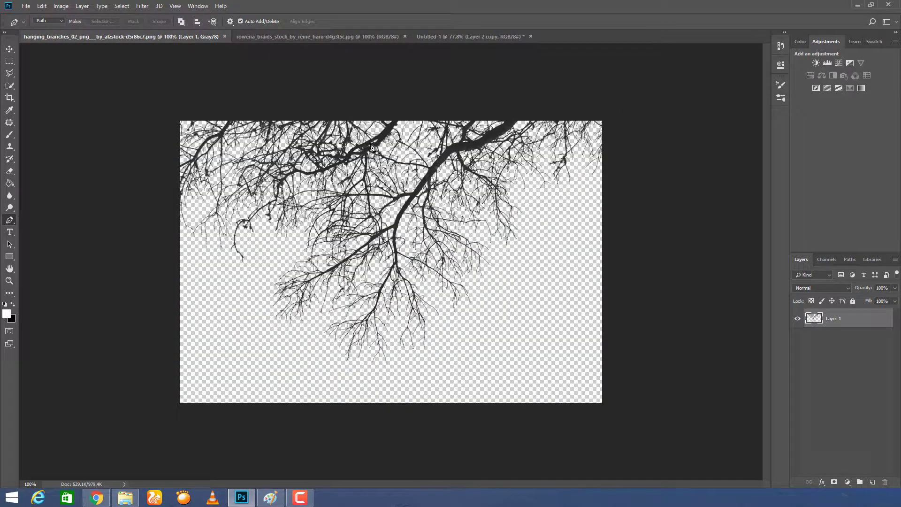
key("v")
left_click_drag(370, 147, 395, 183)
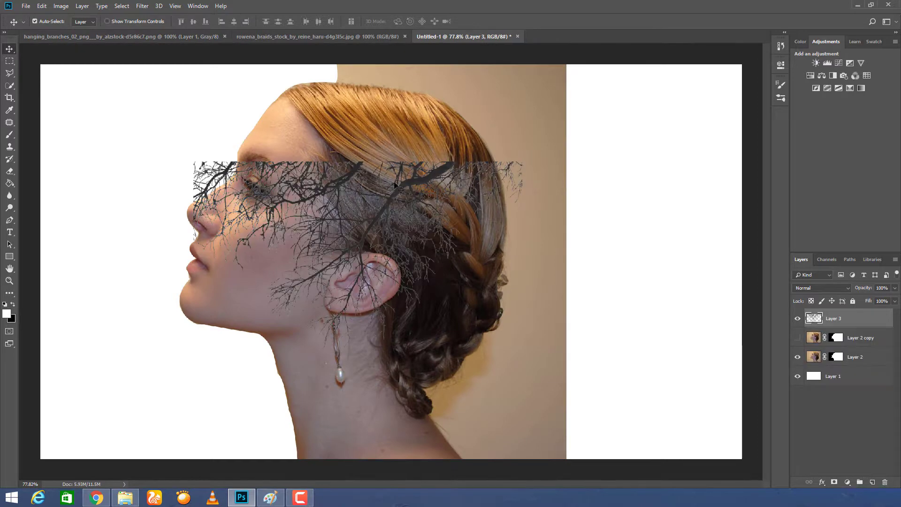
Rotate the branches layer to about -122°, enlarge it to about 180% and place it across the woman's head and neck
key("ctrl+t")
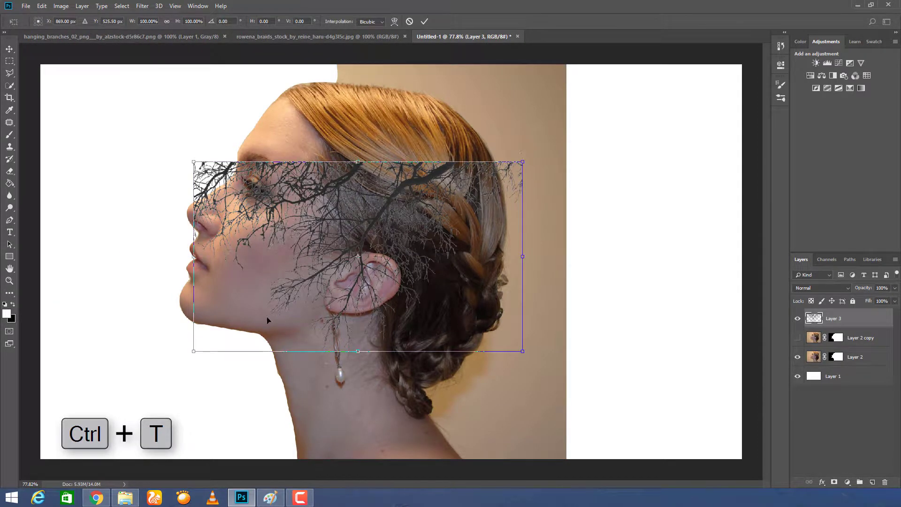
key("ctrl+minus")
left_click_drag(502, 167, 169, 149)
left_click_drag(340, 267, 713, 401)
left_click_drag(394, 277, 337, 238)
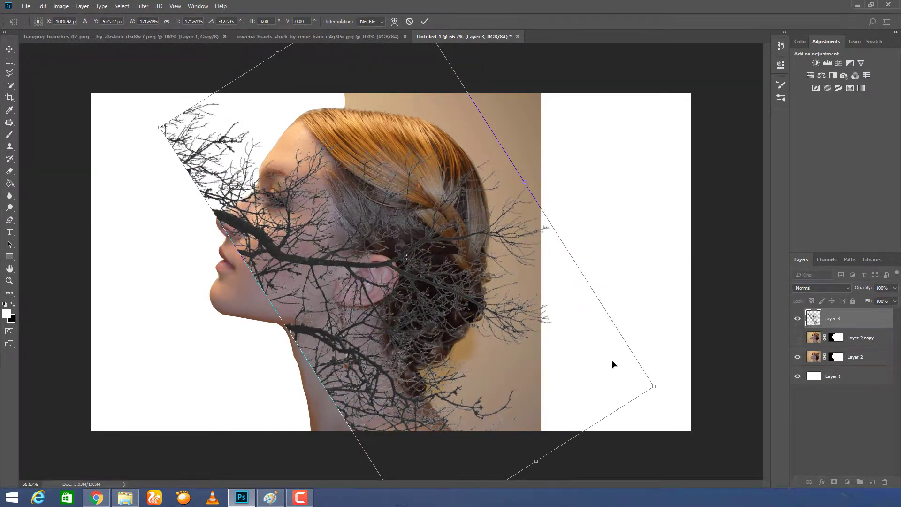
mouse_move(654, 386)
left_mouse_down()
mouse_move(711, 367)
mouse_move(665, 384)
left_mouse_up()
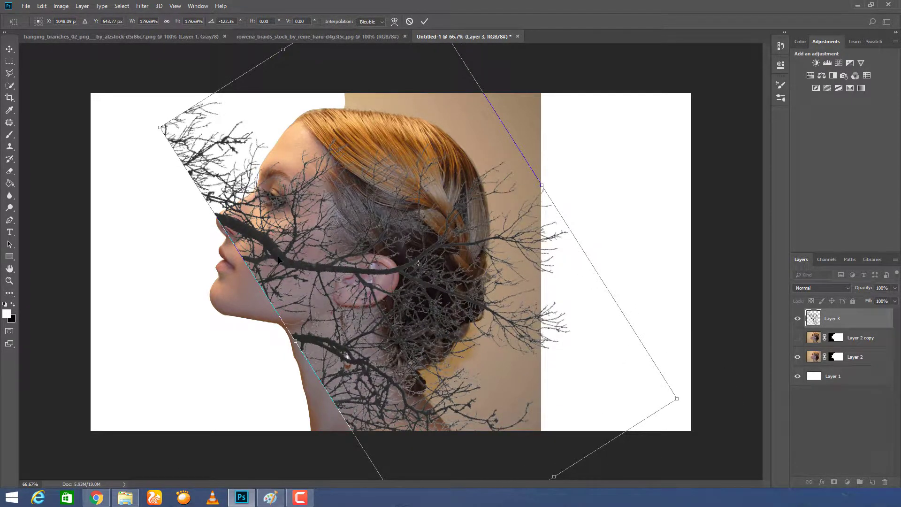
mouse_move(672, 405)
left_mouse_down()
mouse_move(694, 402)
mouse_move(681, 417)
left_mouse_up()
mouse_move(369, 332)
left_mouse_down()
mouse_move(343, 325)
mouse_move(351, 315)
mouse_move(391, 322)
mouse_move(373, 322)
left_mouse_up()
key("Return")
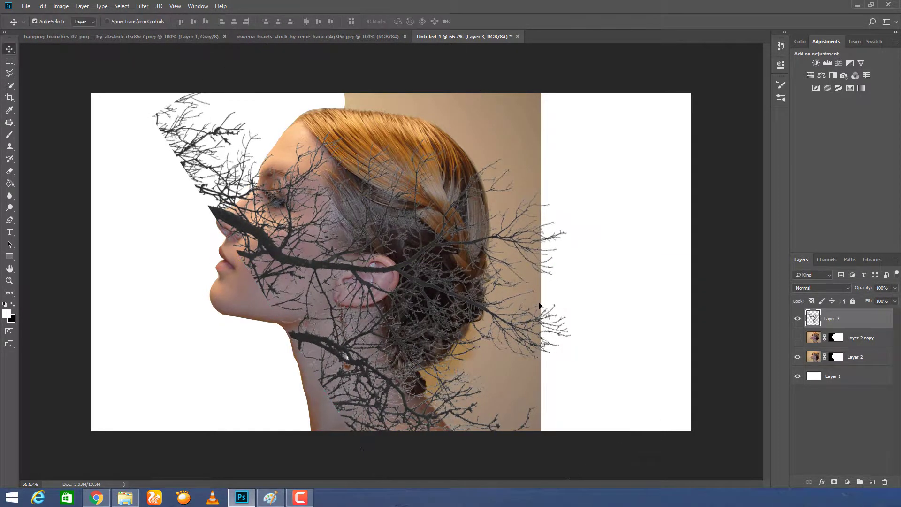
Duplicate the branches layer, rotate the copy -45°, scale it to about 96% and place it over the head
key("ctrl+minus")
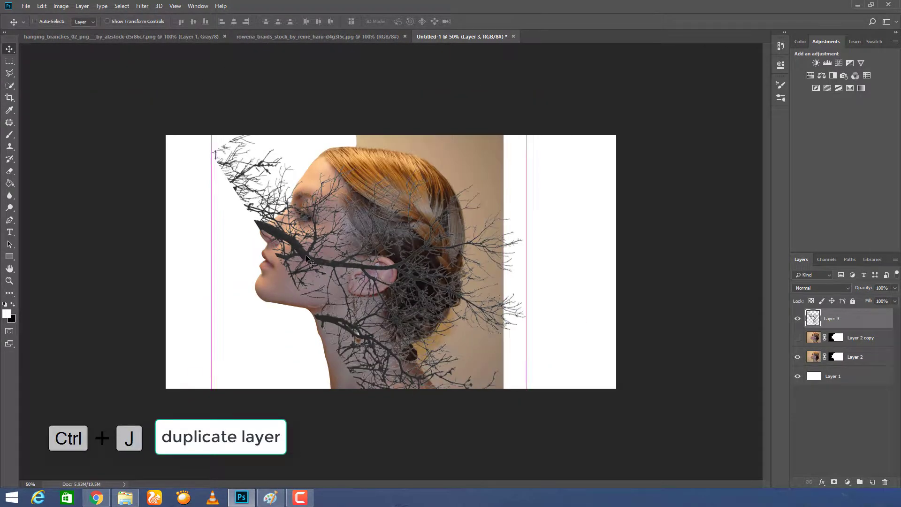
key("ctrl+j")
key("ctrl+t")
left_click_drag(531, 118, 385, 69)
left_click_drag(356, 313, 376, 283)
mouse_move(626, 293)
left_mouse_down()
mouse_move(583, 291)
mouse_move(611, 284)
left_mouse_up()
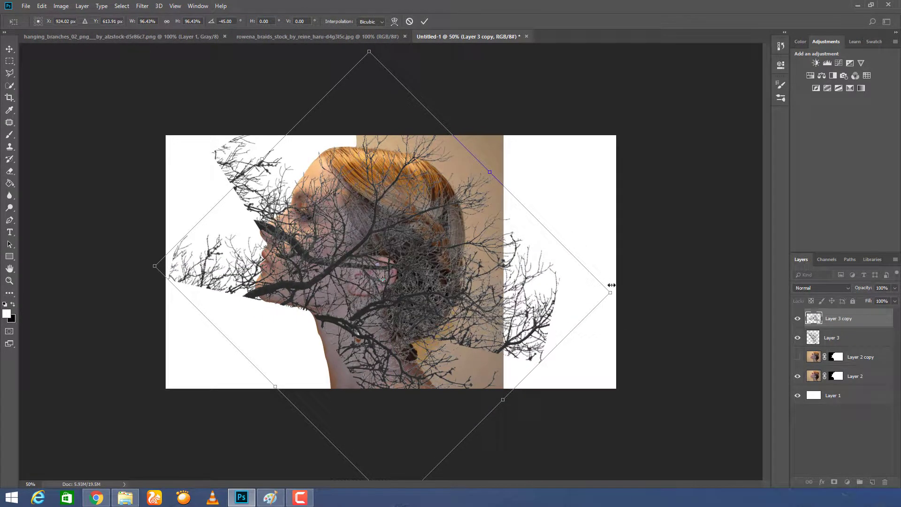
key("Return")
Move both branches layers below Layer 2 and copy Layer 2's layer mask onto each of them
left_click(840, 337, "ctrl")
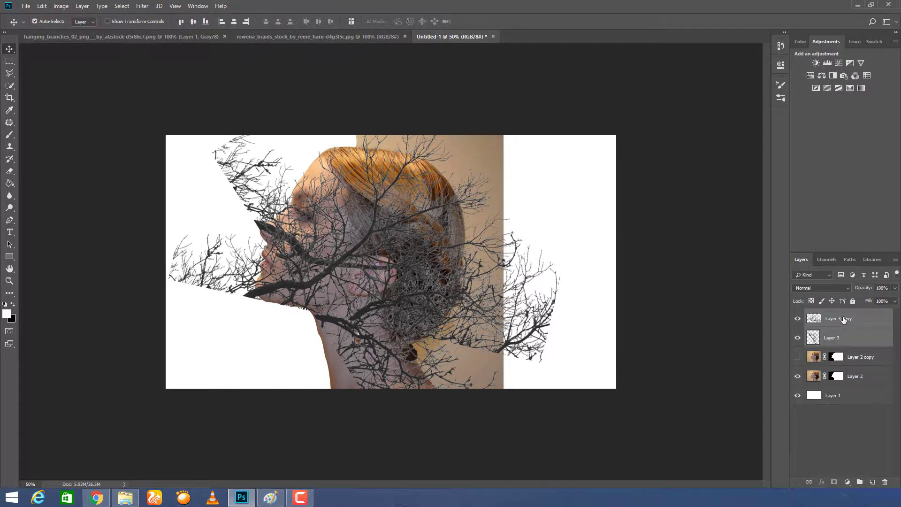
left_click_drag(843, 319, 843, 387)
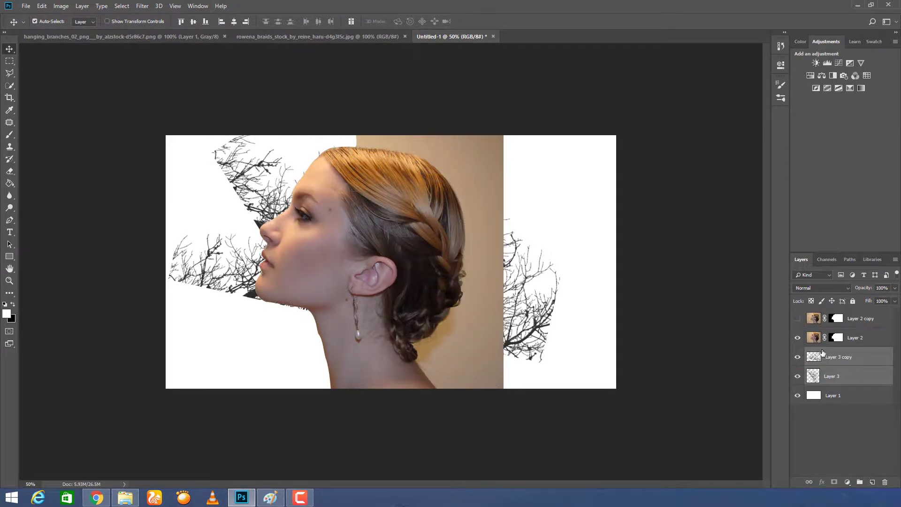
left_click_drag(835, 337, 839, 357)
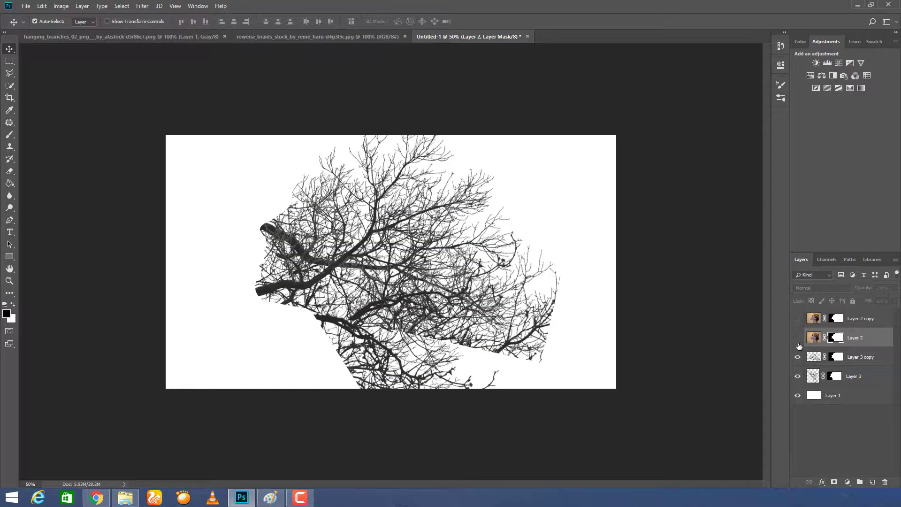
Make Layer 2 visible and set its blend mode to Lighten
left_click(797, 337)
left_click(820, 288)
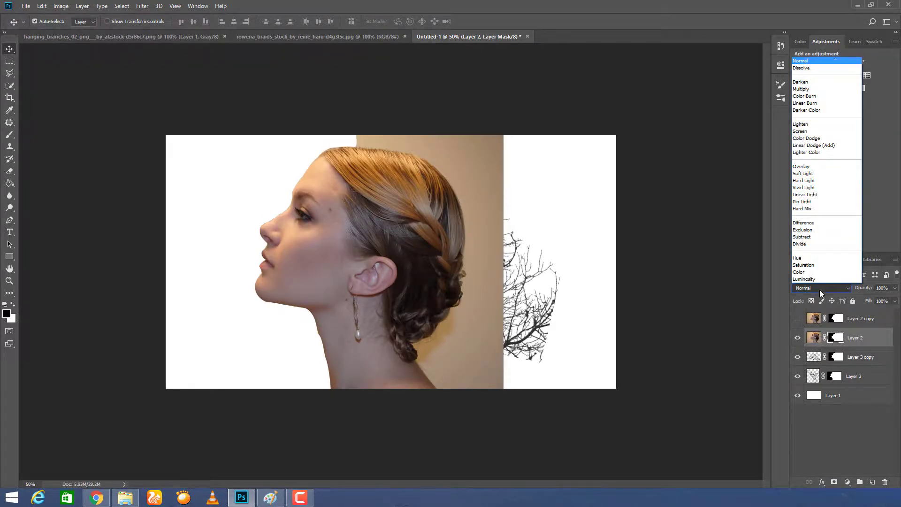
left_click(816, 125)
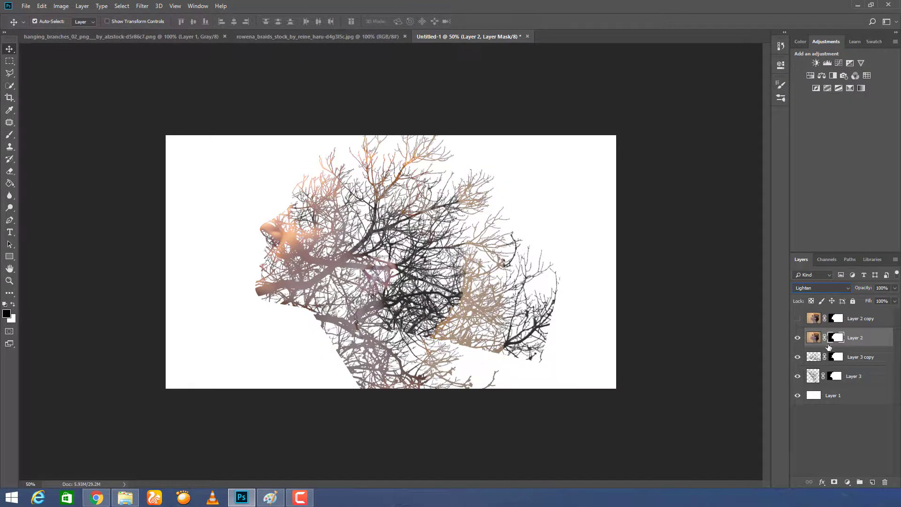
Make Layer 2 copy visible and ready its layer mask for the Brush with black (000000) as the foreground colour
left_click(797, 318)
key("ctrl+0")
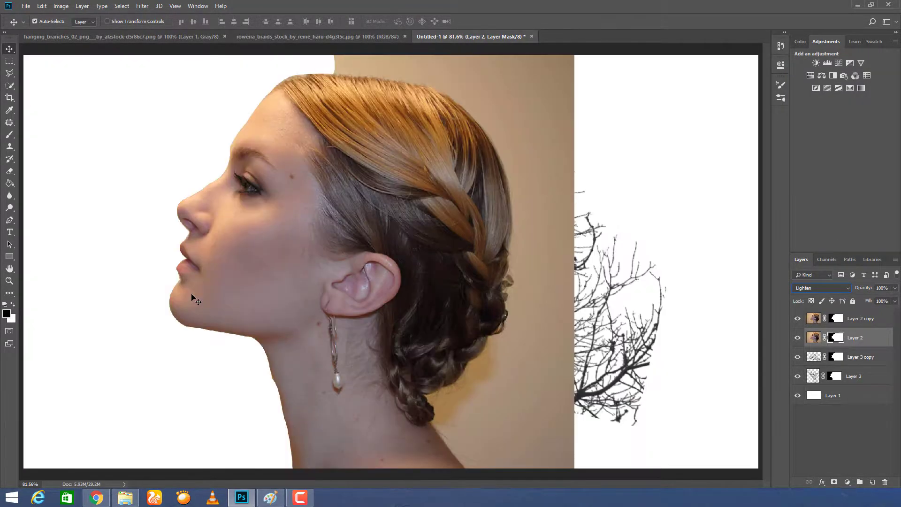
left_click(10, 134)
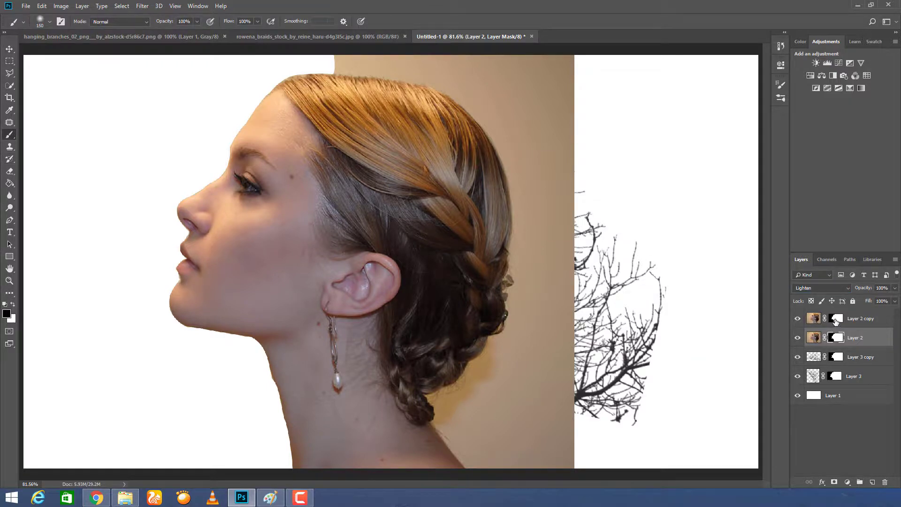
left_click(836, 320)
left_click(6, 313)
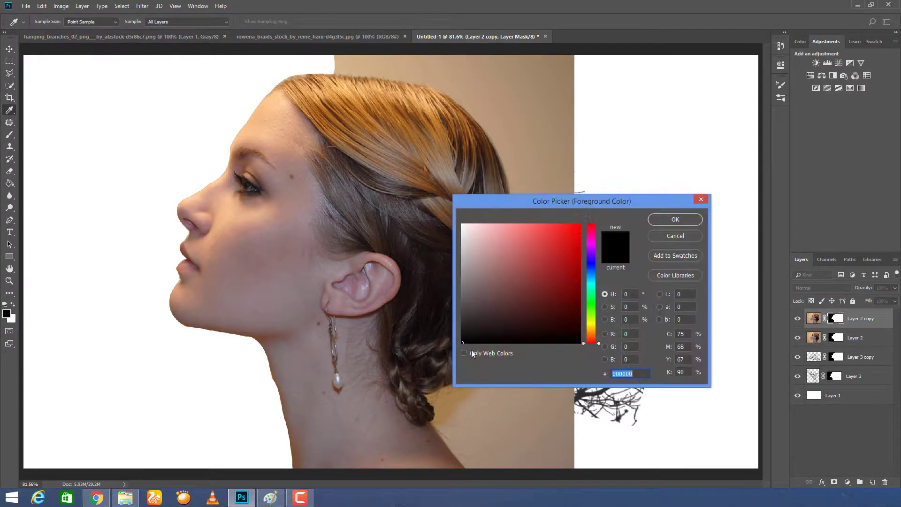
left_click(668, 219)
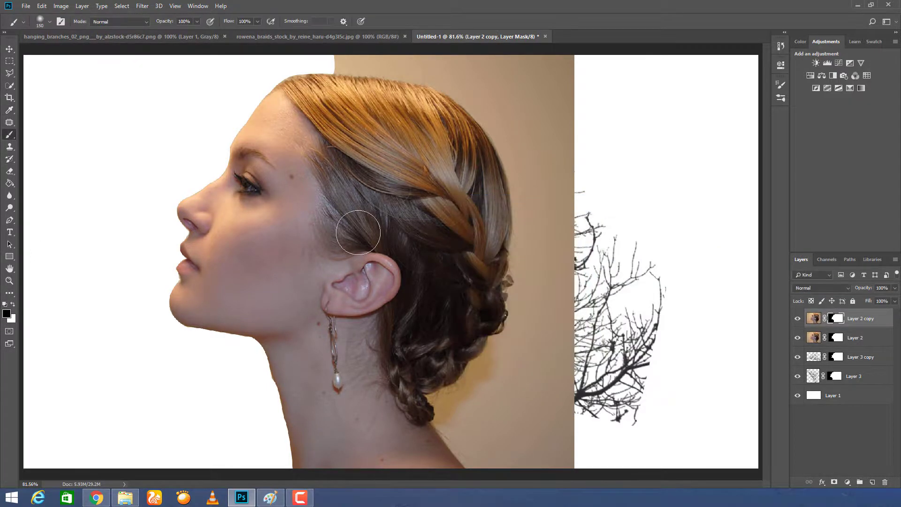
Paint black on Layer 2 copy's mask over the hair, ear, back of the neck and background with a 300 px brush
left_click(49, 22)
key("Return")
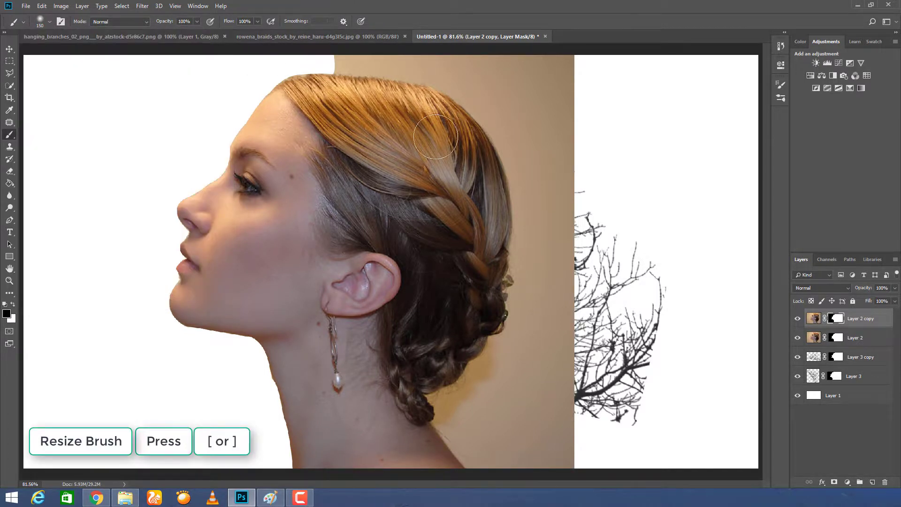
key("bracketright")
key("bracketright")
key("bracketright")
key("bracketright")
mouse_move(436, 136)
left_mouse_down()
mouse_move(546, 93)
mouse_move(559, 77)
mouse_move(580, 206)
mouse_move(539, 422)
mouse_move(512, 384)
mouse_move(492, 211)
mouse_move(409, 65)
mouse_move(361, 28)
mouse_move(412, 23)
mouse_move(438, 83)
mouse_move(394, 155)
mouse_move(347, 136)
mouse_move(305, 101)
mouse_move(328, 110)
mouse_move(431, 220)
mouse_move(448, 281)
mouse_move(486, 295)
mouse_move(437, 338)
mouse_move(404, 404)
mouse_move(376, 338)
mouse_move(368, 275)
mouse_move(324, 225)
mouse_move(262, 262)
mouse_move(265, 249)
mouse_move(245, 296)
mouse_move(258, 258)
mouse_move(254, 234)
mouse_move(339, 337)
mouse_move(356, 376)
mouse_move(422, 425)
mouse_move(513, 439)
mouse_move(544, 338)
mouse_move(450, 320)
mouse_move(347, 276)
mouse_move(368, 170)
mouse_move(403, 230)
mouse_move(469, 84)
mouse_move(445, 263)
mouse_move(336, 284)
left_mouse_up()
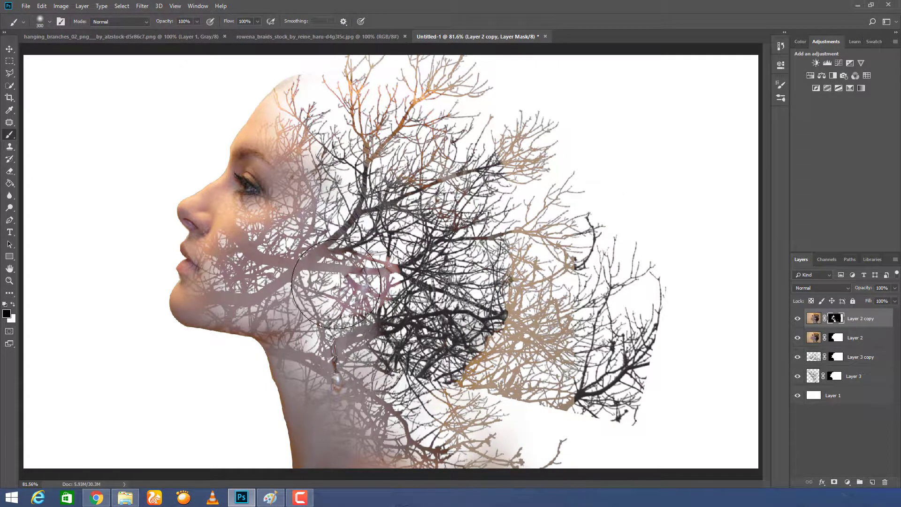
Paint black on Layer 2 copy's mask over the cheek, jaw and upper forehead with a 125 px brush
key("bracketleft")
key("bracketleft")
key("bracketleft")
key("bracketleft")
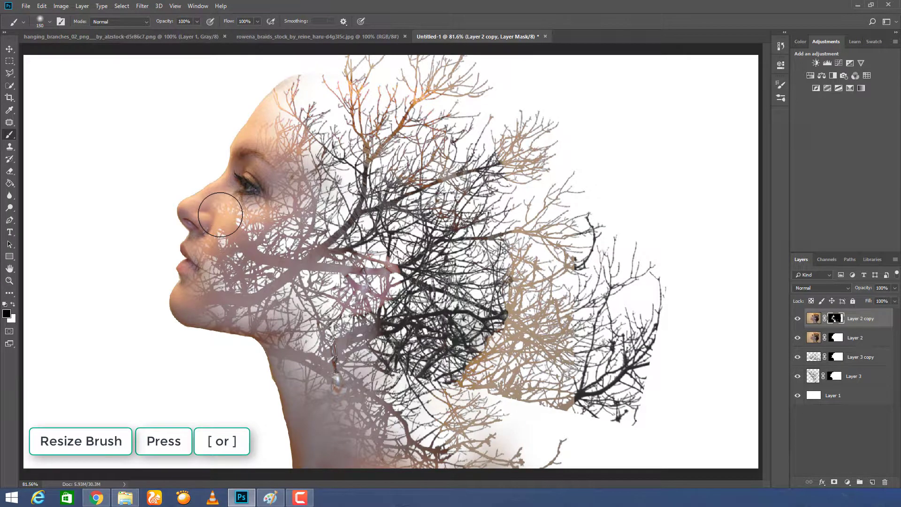
key("bracketleft")
mouse_move(220, 214)
left_mouse_down()
mouse_move(217, 201)
mouse_move(225, 206)
mouse_move(195, 301)
mouse_move(271, 302)
left_mouse_up()
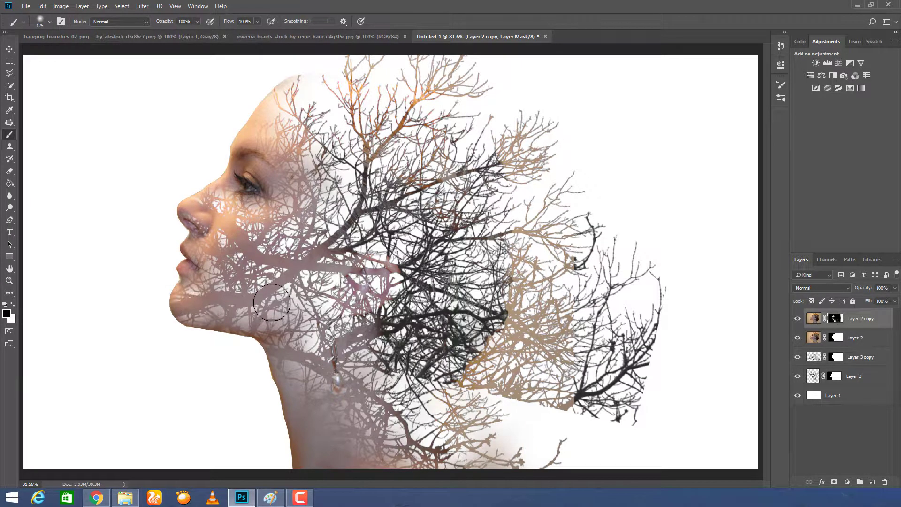
mouse_move(273, 137)
left_mouse_down()
mouse_move(301, 139)
mouse_move(297, 147)
mouse_move(280, 108)
mouse_move(309, 83)
mouse_move(287, 84)
mouse_move(361, 94)
mouse_move(343, 132)
mouse_move(268, 197)
mouse_move(279, 161)
mouse_move(314, 176)
mouse_move(278, 186)
mouse_move(285, 264)
mouse_move(222, 242)
mouse_move(225, 219)
mouse_move(214, 200)
mouse_move(225, 243)
mouse_move(213, 253)
mouse_move(233, 281)
mouse_move(242, 278)
mouse_move(213, 252)
mouse_move(220, 250)
mouse_move(216, 270)
mouse_move(192, 302)
mouse_move(291, 312)
mouse_move(336, 334)
mouse_move(366, 333)
mouse_move(251, 244)
mouse_move(307, 154)
left_mouse_up()
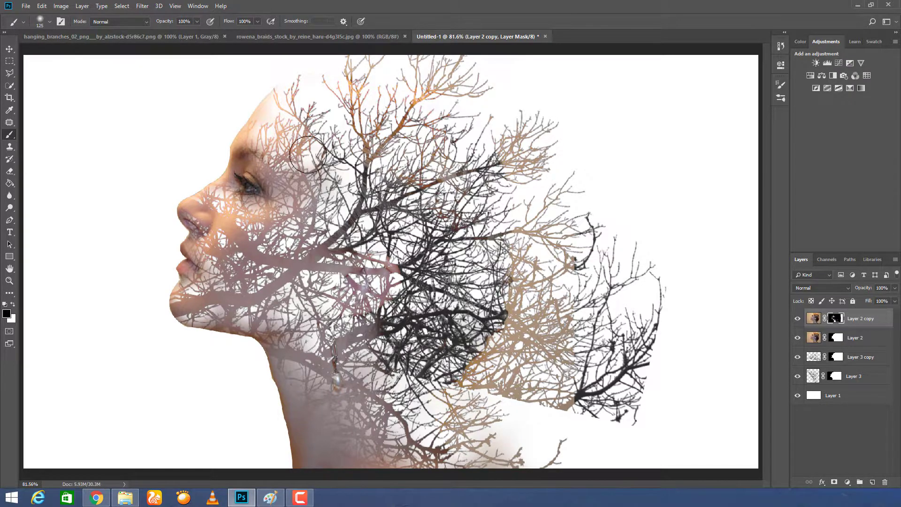
Paint black on Layer 2's mask over the hair and tinted background branches behind the head with a 300 px brush
key("bracketright")
key("bracketright")
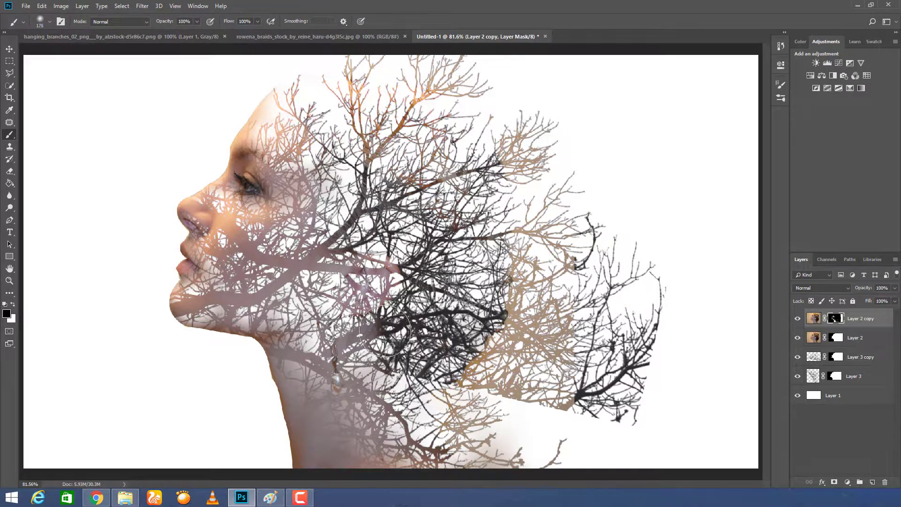
key("bracketright")
key("bracketright")
key("bracketright")
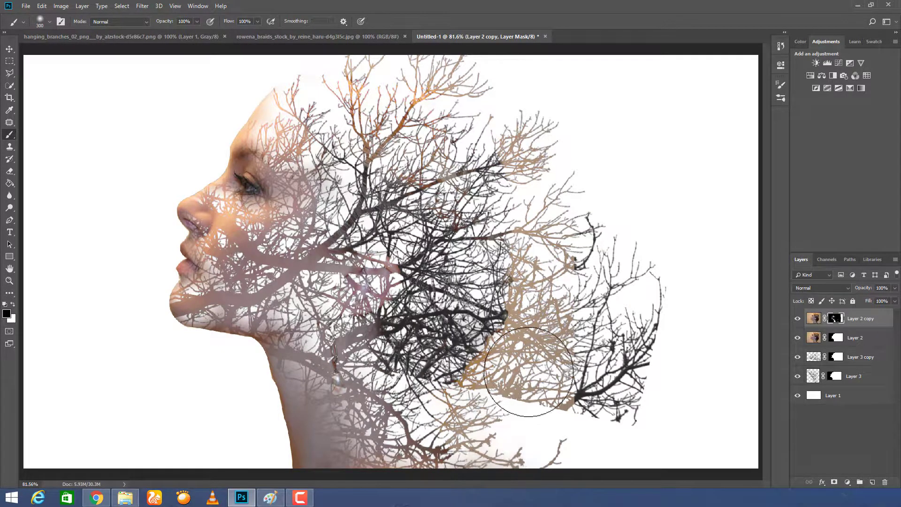
key("x")
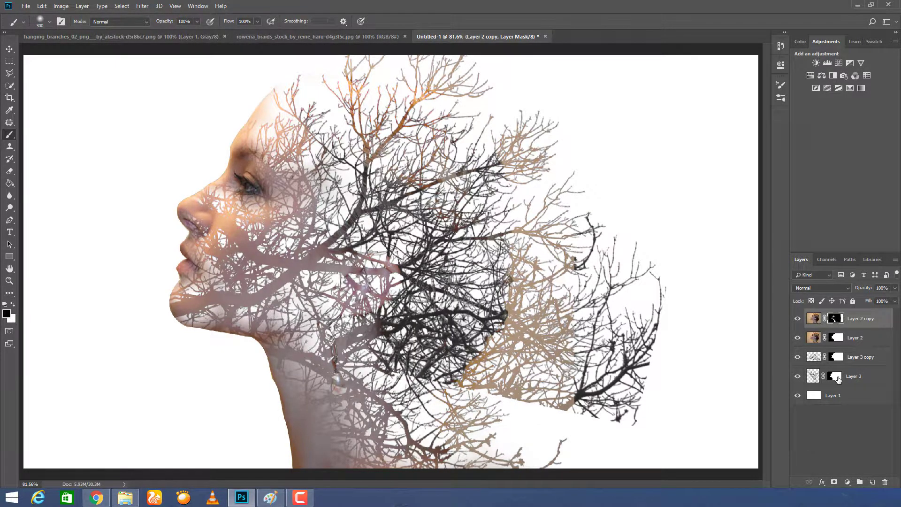
left_click(836, 378)
left_click(816, 339)
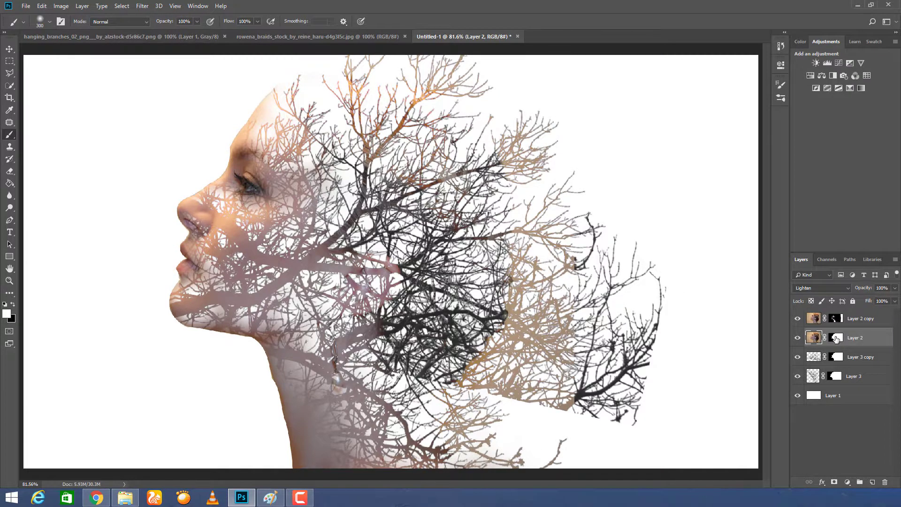
left_click(836, 338)
key("x")
mouse_move(366, 281)
left_mouse_down()
mouse_move(357, 291)
mouse_move(361, 281)
mouse_move(371, 300)
mouse_move(383, 277)
mouse_move(366, 324)
mouse_move(572, 211)
mouse_move(498, 178)
mouse_move(453, 81)
mouse_move(517, 362)
mouse_move(454, 414)
left_mouse_up()
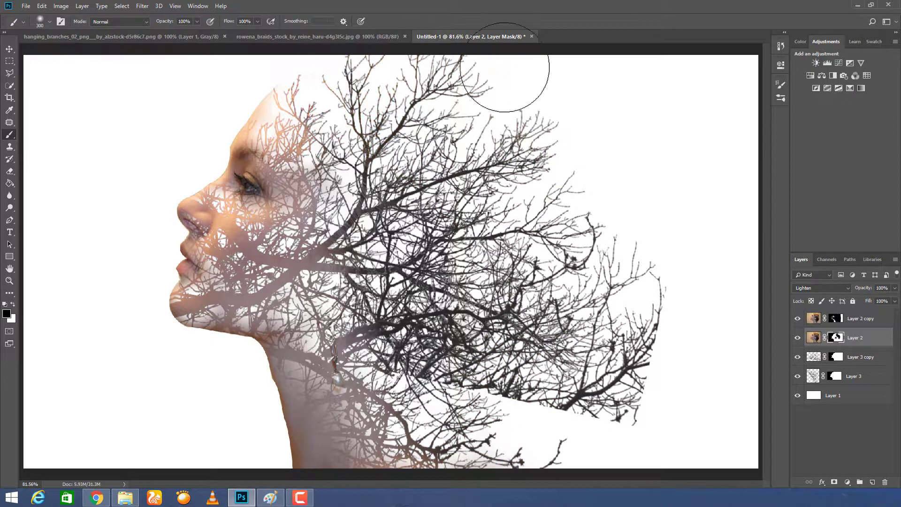
mouse_move(639, 362)
left_mouse_down()
mouse_move(595, 412)
mouse_move(543, 446)
mouse_move(531, 425)
left_mouse_up()
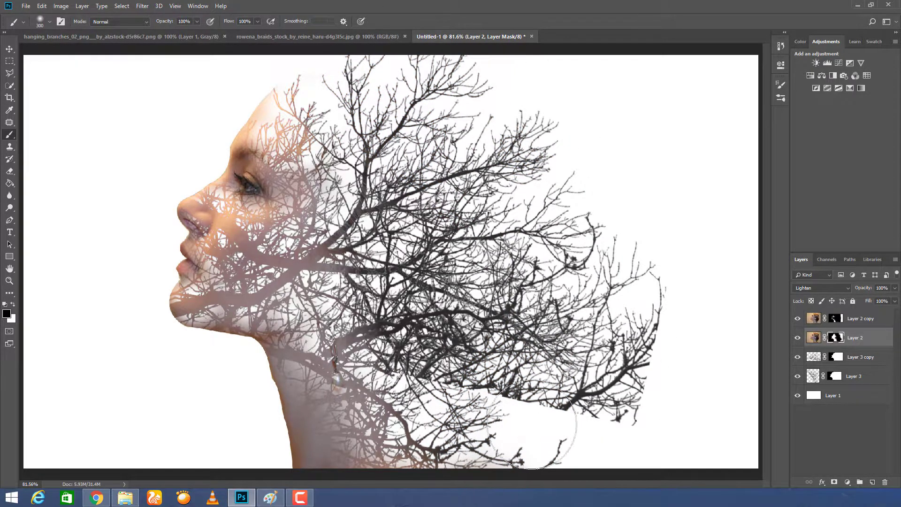
Paint black on Layer 3 copy's mask to hide its outer branches behind and below the back of the head
left_click(836, 319)
left_click(836, 357)
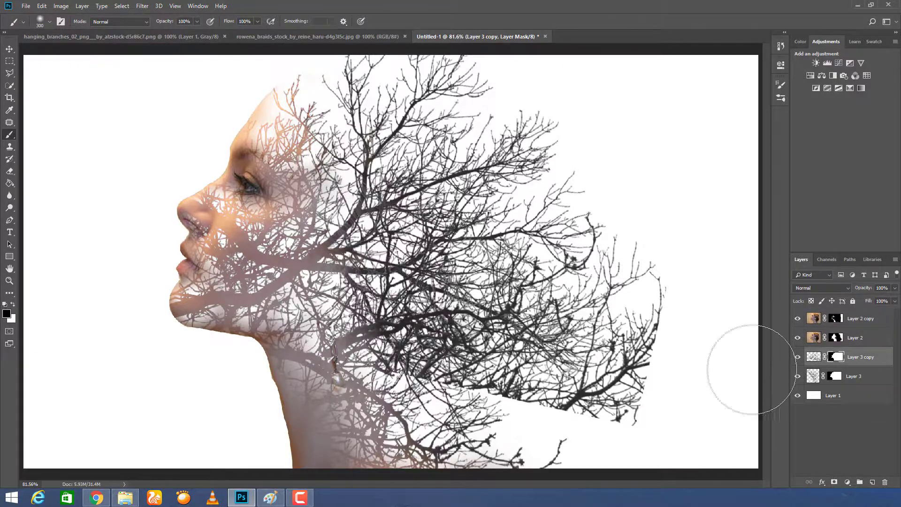
mouse_move(643, 375)
left_mouse_down()
mouse_move(627, 399)
mouse_move(611, 386)
mouse_move(629, 326)
mouse_move(609, 292)
mouse_move(490, 368)
mouse_move(451, 357)
mouse_move(498, 366)
mouse_move(543, 307)
mouse_move(613, 251)
mouse_move(474, 262)
mouse_move(516, 300)
mouse_move(463, 347)
mouse_move(390, 319)
mouse_move(535, 401)
mouse_move(448, 341)
mouse_move(571, 359)
left_mouse_up()
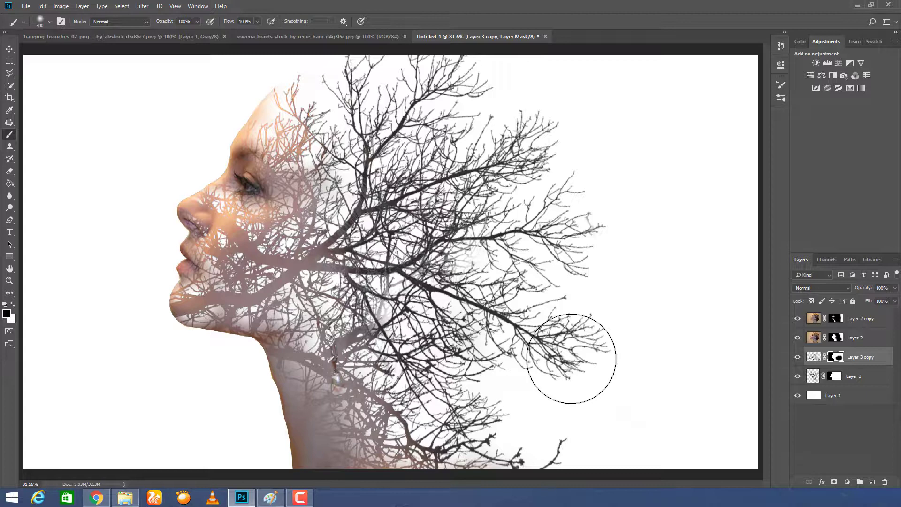
Paint black on Layer 3 copy's mask over the overlapping branches around the central fork, toggling undo to compare
key("ctrl+plus")
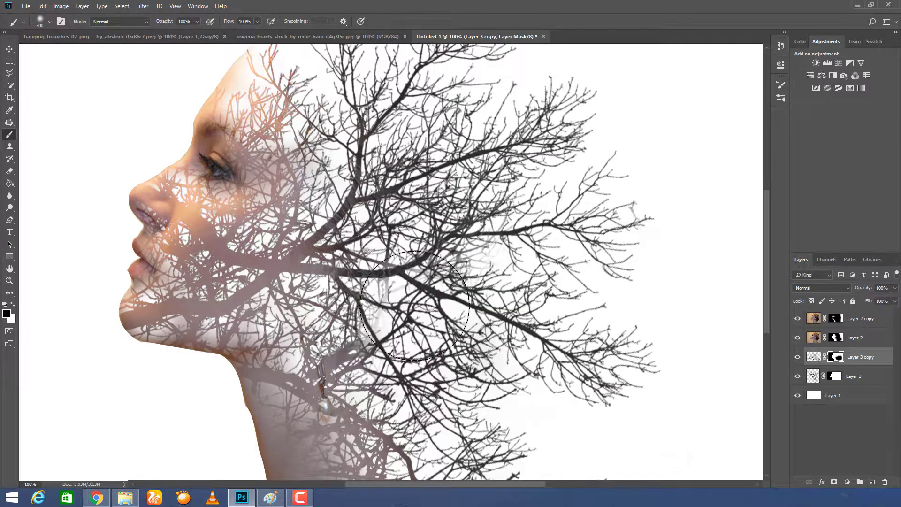
mouse_move(387, 296)
left_mouse_down()
mouse_move(332, 265)
mouse_move(361, 265)
mouse_move(354, 263)
mouse_move(392, 247)
mouse_move(451, 245)
mouse_move(387, 303)
mouse_move(384, 352)
mouse_move(359, 354)
mouse_move(419, 347)
mouse_move(345, 340)
mouse_move(399, 335)
mouse_move(363, 333)
mouse_move(332, 310)
mouse_move(425, 318)
mouse_move(384, 270)
mouse_move(467, 281)
left_mouse_up()
key("ctrl+z")
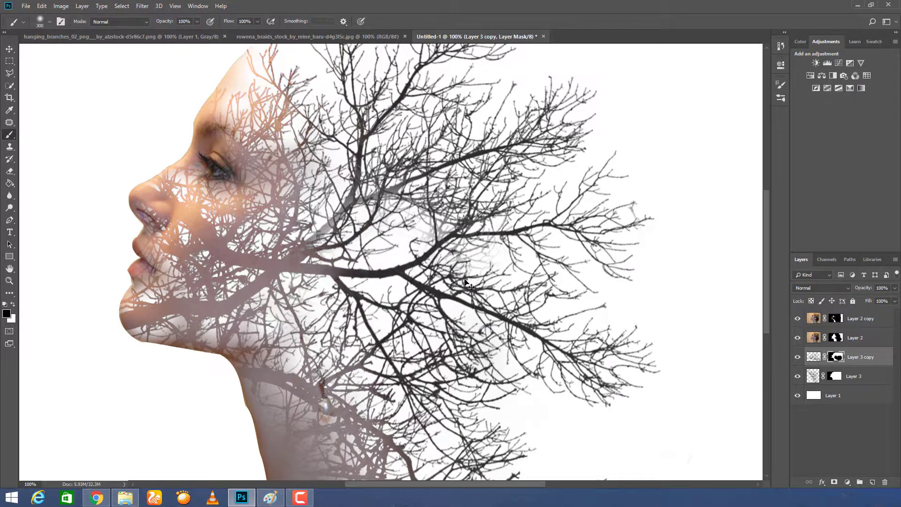
key("ctrl+z")
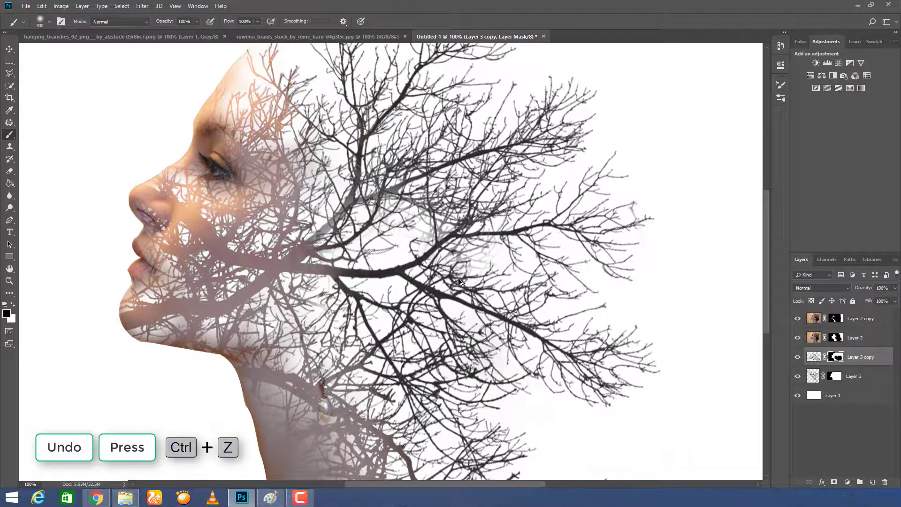
key("ctrl+z")
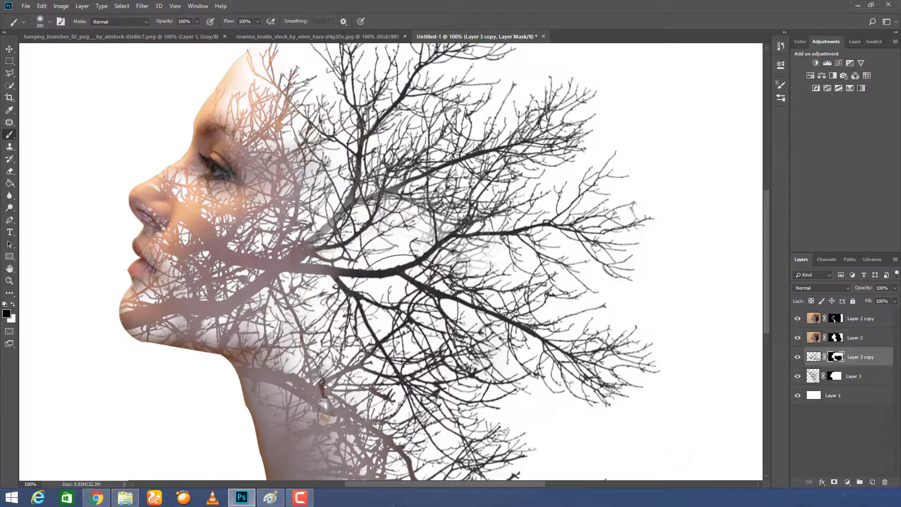
Paint black on Layer 3 copy's mask over the stray twigs above the main branch, undoing the unwanted strokes
left_click_drag(450, 253, 470, 222)
left_click_drag(488, 184, 453, 209)
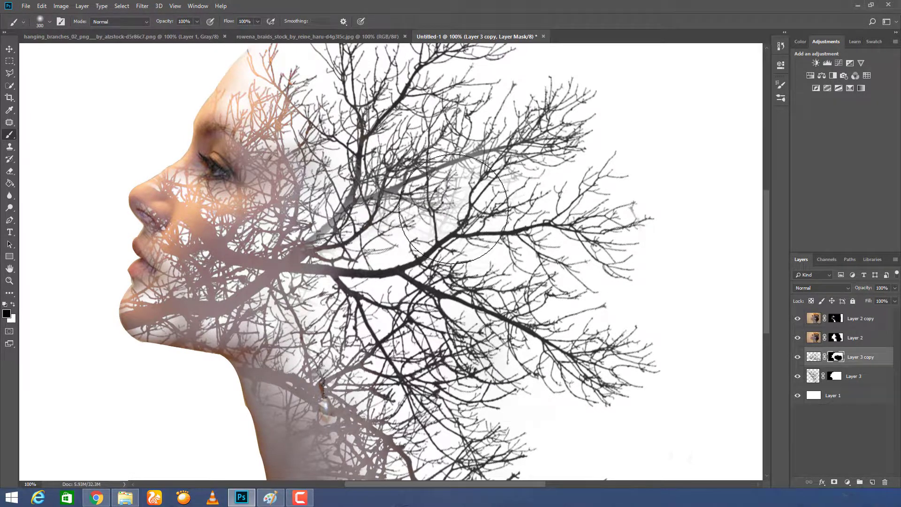
key("ctrl+z")
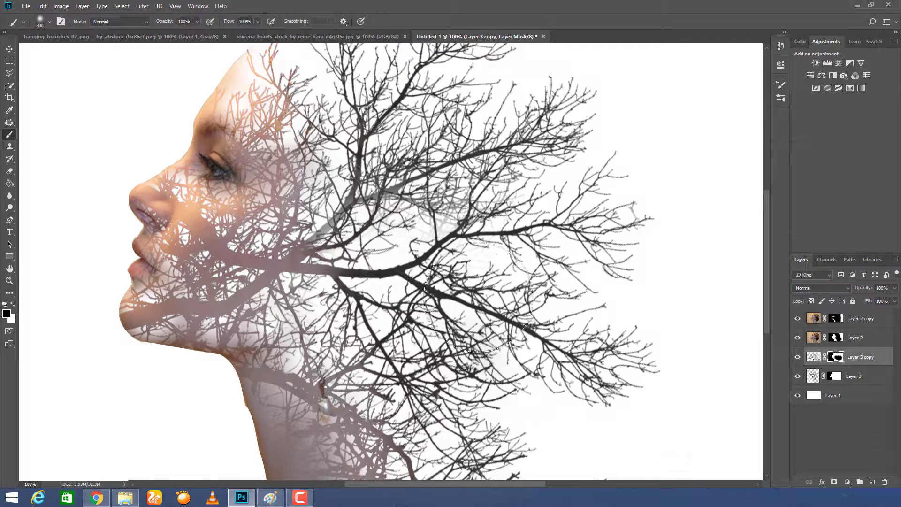
left_click_drag(456, 272, 427, 268)
key("ctrl+z")
key("ctrl+z")
key("ctrl+z")
Harden the brush edge and erase the leftover stray twigs behind the head on Layer 3 copy's mask
left_click(50, 22)
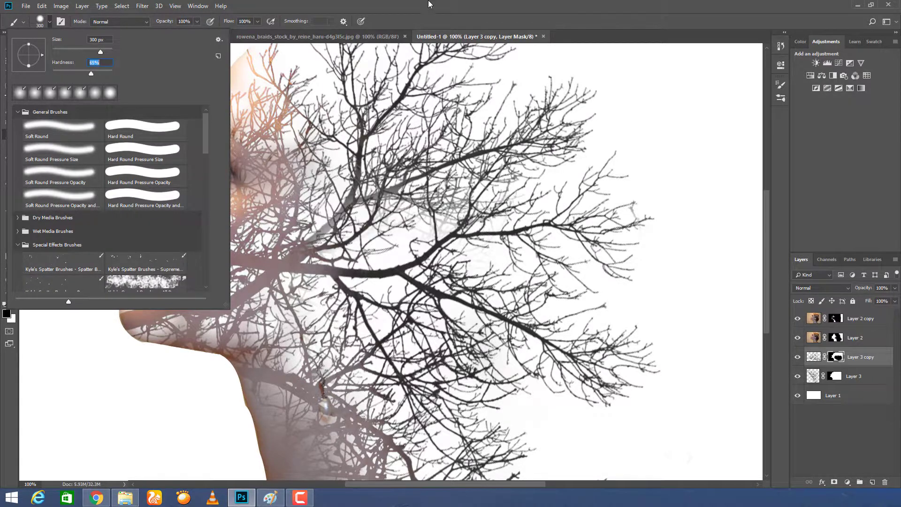
key("Return")
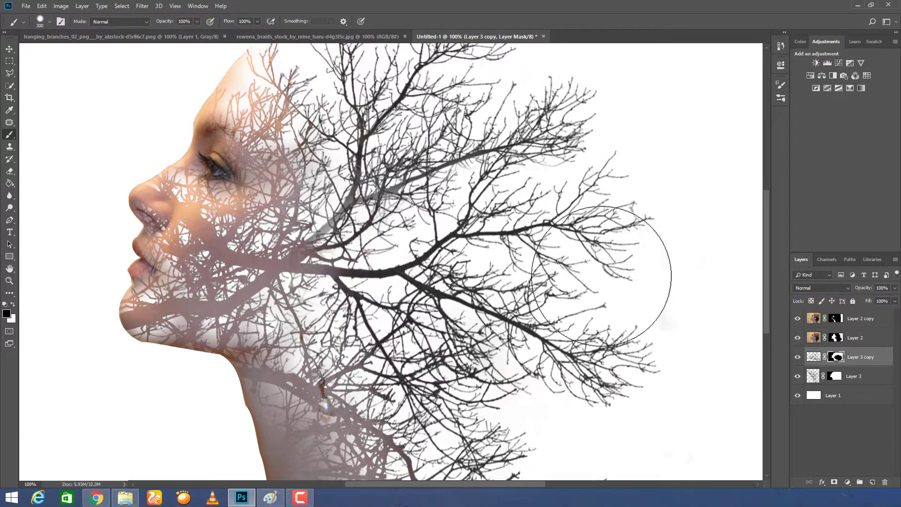
mouse_move(601, 276)
left_mouse_down()
mouse_move(623, 191)
mouse_move(648, 305)
left_mouse_up()
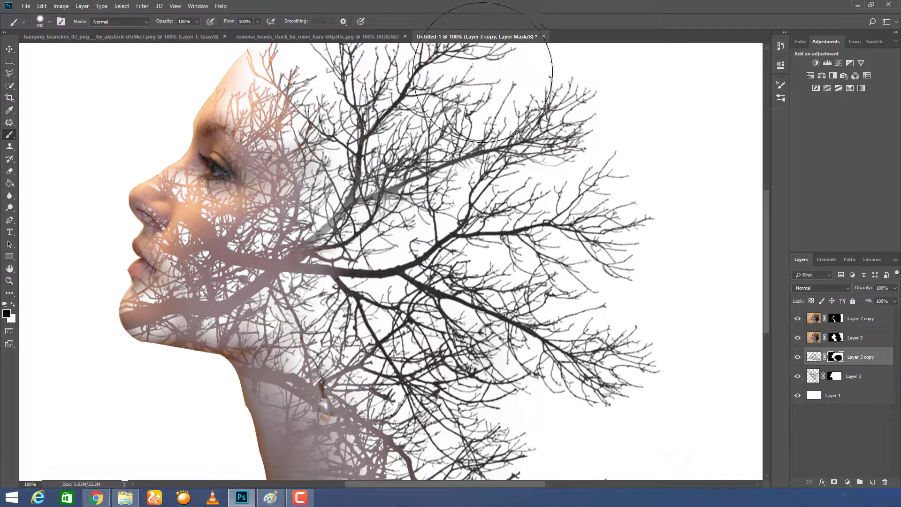
Try to erase the twigs near the upper branch tips on Layer 3 copy's mask with a 125 px brush
key("bracketleft")
key("bracketleft")
key("bracketleft")
key("bracketleft")
key("bracketleft")
left_click_drag(469, 113, 539, 61)
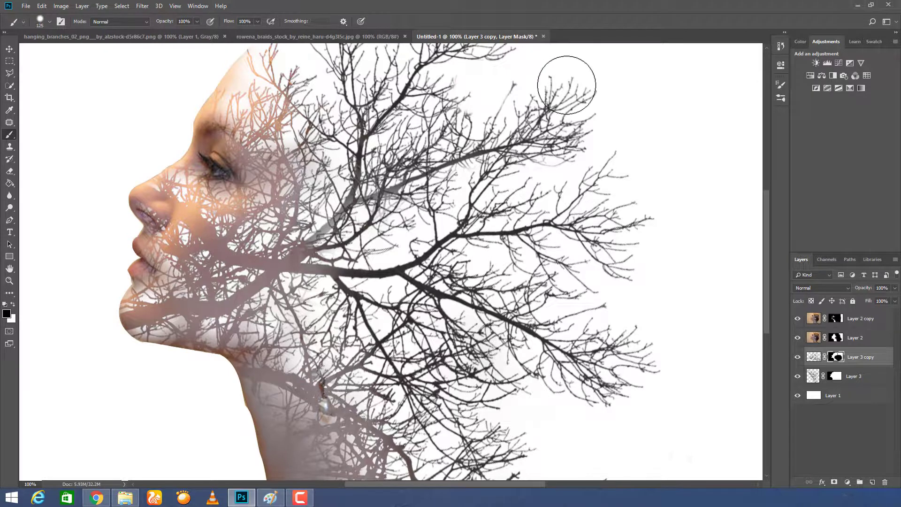
key("ctrl+z")
Paint black on Layer 3's mask with a 200 px brush to thin the overlapping twigs behind the forehead
left_click(830, 378)
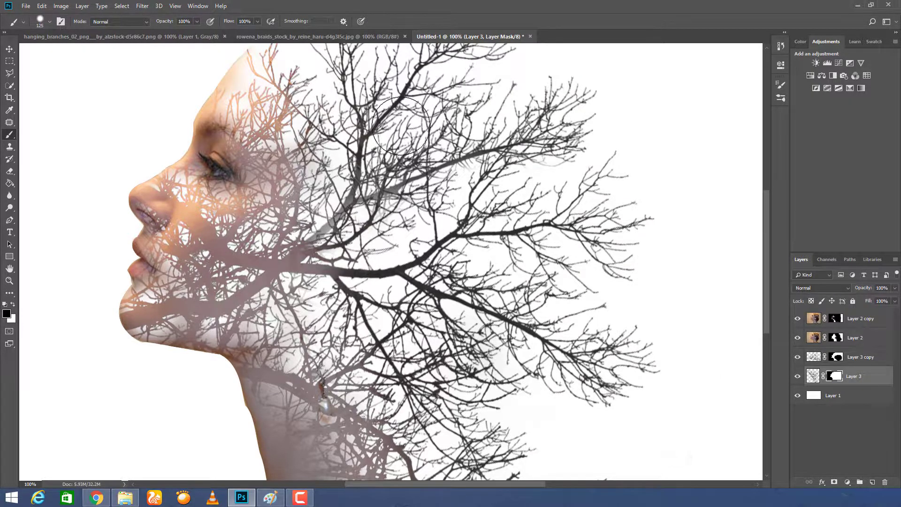
key("bracketright")
key("bracketright")
key("bracketright")
key("bracketright")
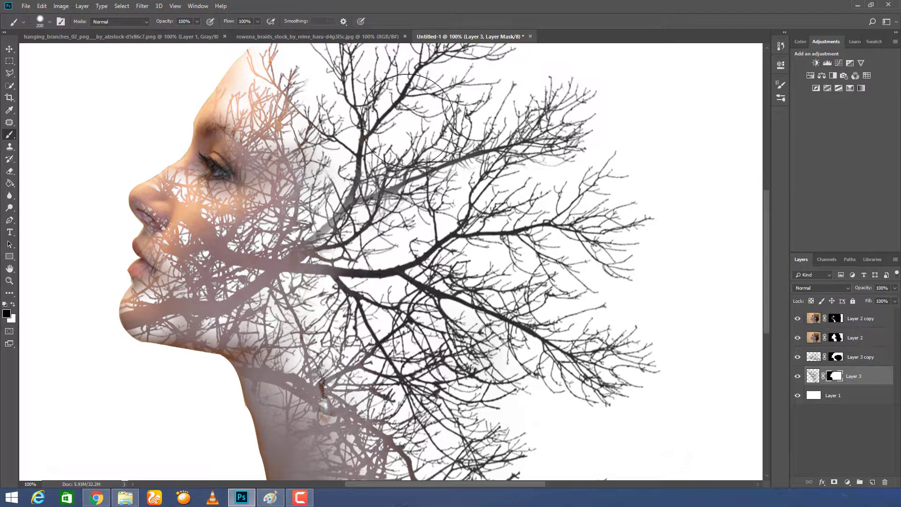
Soften the brush and paint black on Layer 2's mask over the earring and neck branches, reducing the brush to 100 px
left_click(835, 339)
key("bracketleft")
key("bracketleft")
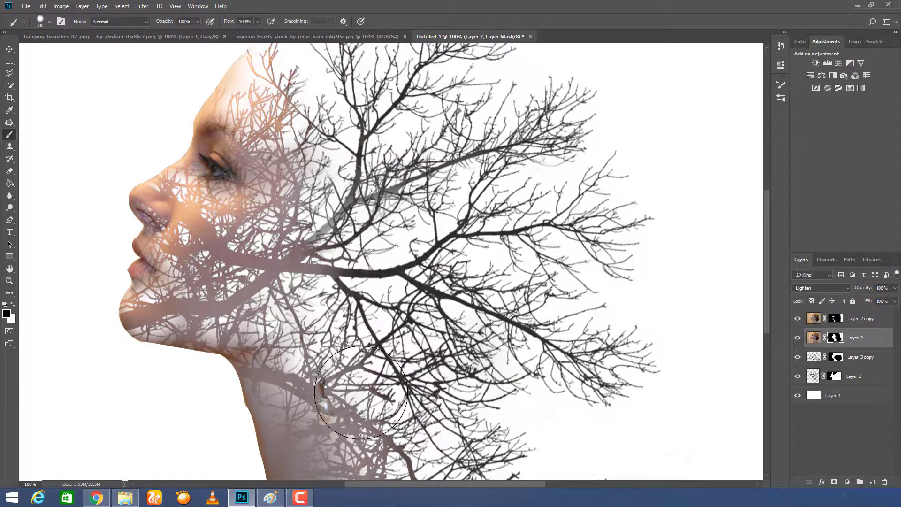
key("bracketleft")
key("bracketleft")
key("bracketleft")
key("bracketleft")
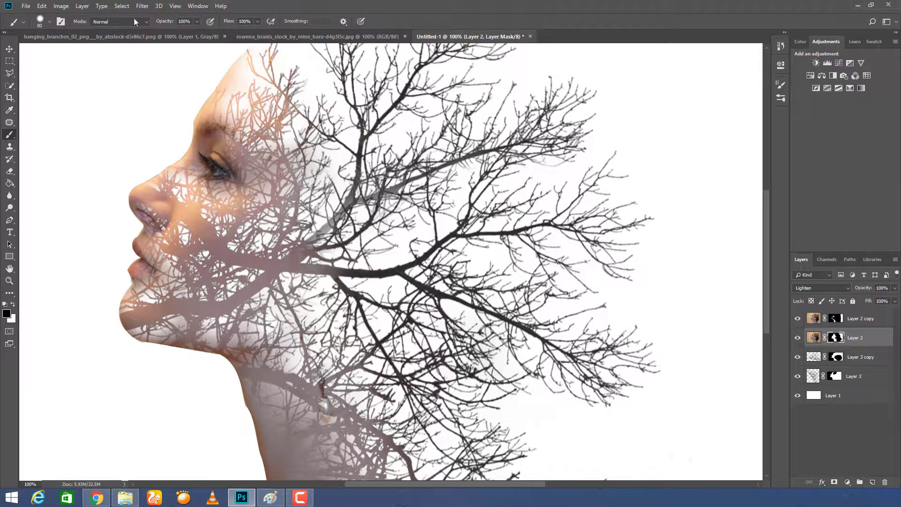
left_click(36, 22)
key("Return")
key("bracketright")
key("bracketright")
key("bracketright")
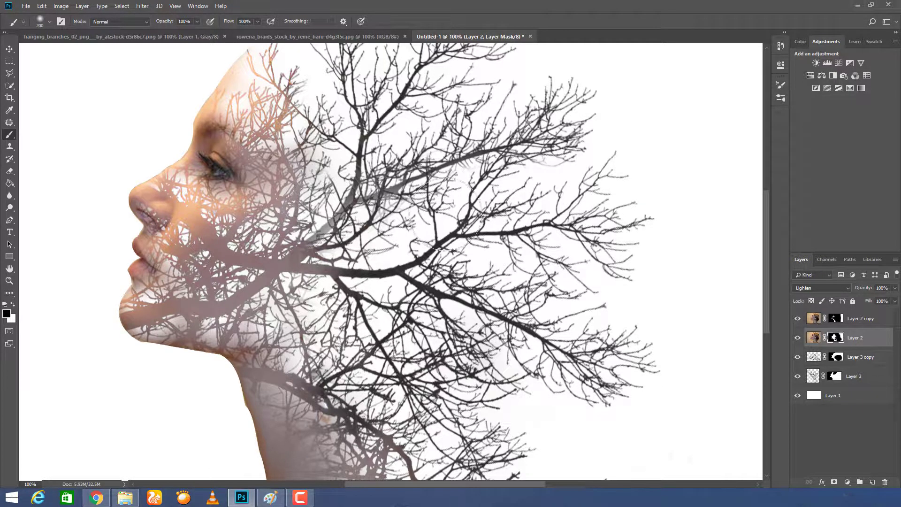
key("bracketleft")
key("bracketleft")
key("bracketleft")
key("bracketleft")
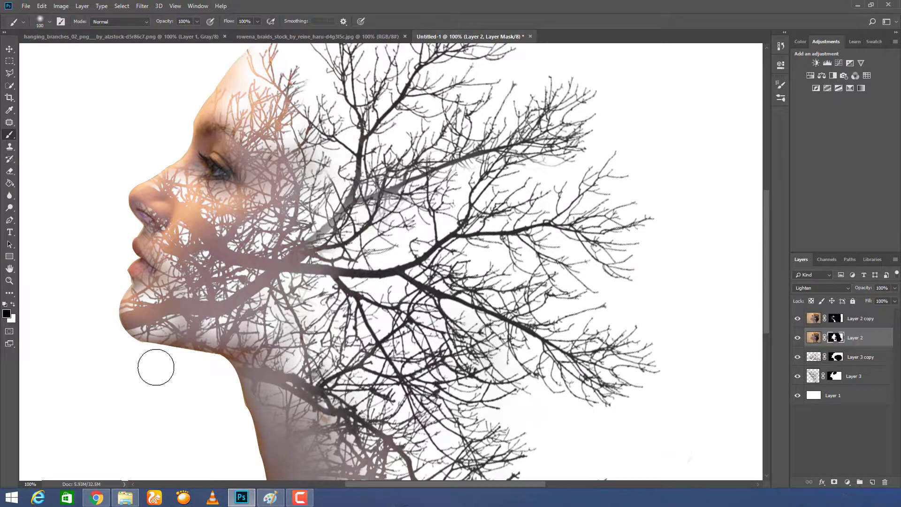
Paint white with a 40 px brush on Layer 3 copy's mask along the faded thick branch rising from the central fork
key("ctrl+plus")
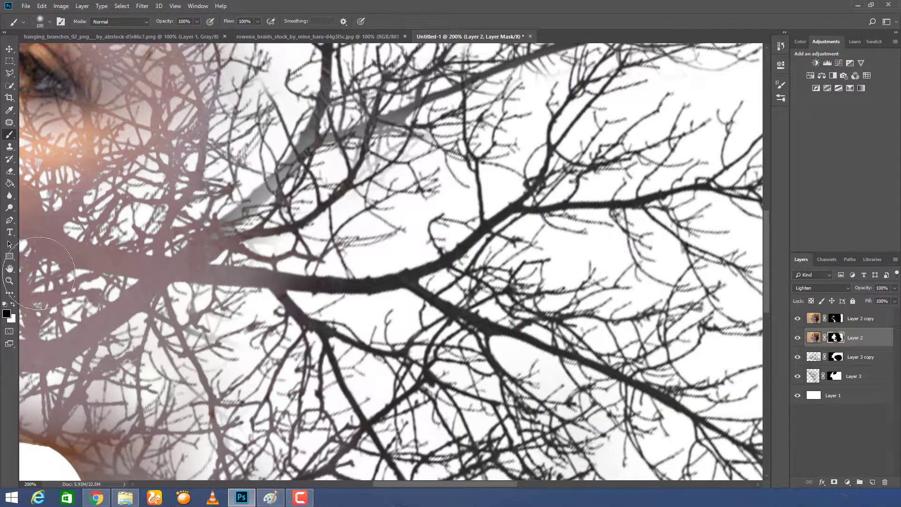
left_click(13, 304)
key("bracketleft")
key("bracketleft")
key("bracketleft")
key("bracketleft")
key("bracketleft")
key("bracketleft")
key("alt+bracketleft")
mouse_move(311, 139)
left_mouse_down()
mouse_move(258, 192)
mouse_move(211, 221)
left_mouse_up()
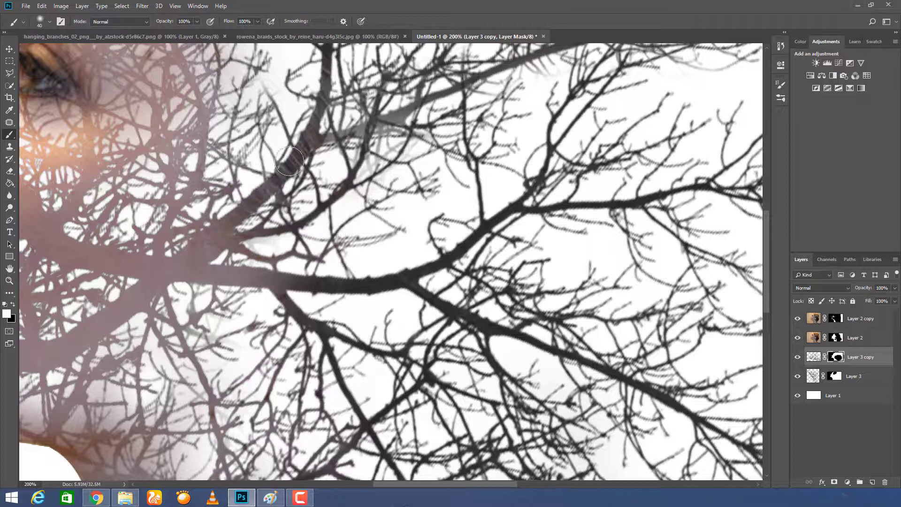
Paint white with the 40 px brush on Layer 3 copy's mask along the faded side branch extending toward the upper right
left_click_drag(290, 161, 417, 108)
scroll(533, 137, "up", 3)
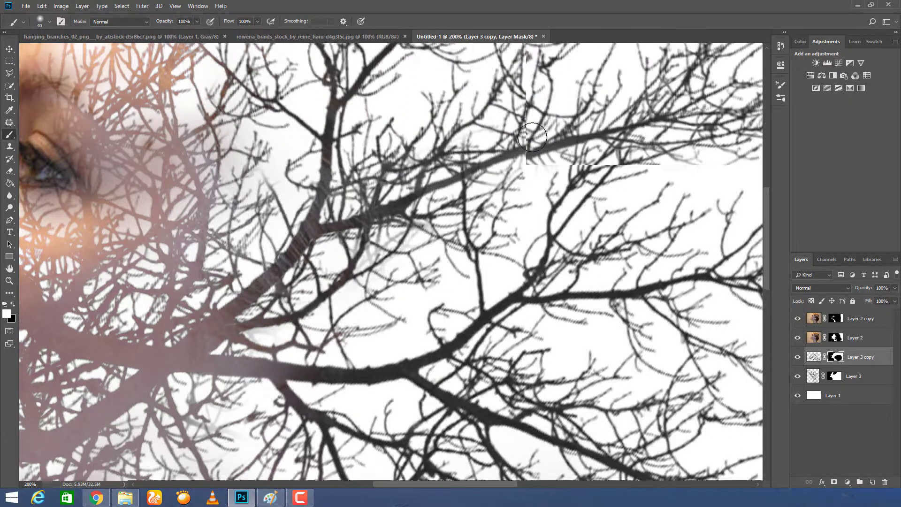
scroll(325, 260, "up", 3)
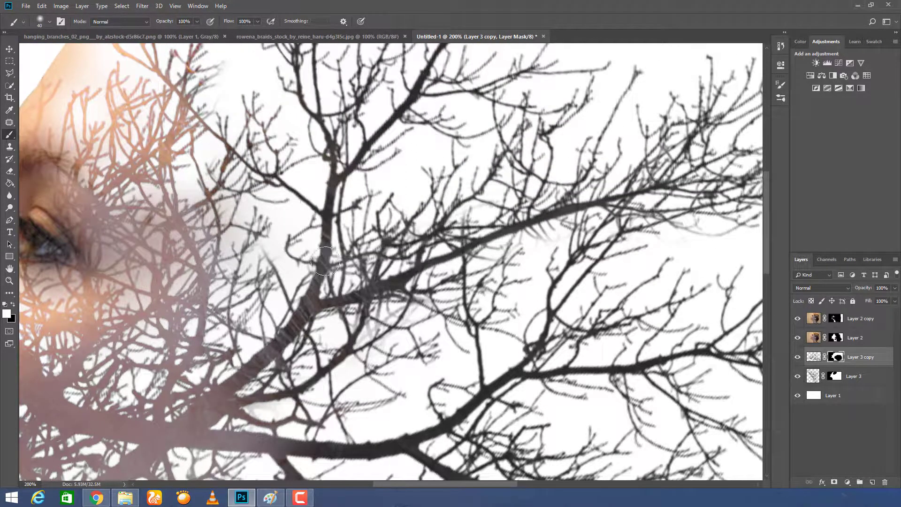
scroll(324, 260, "up", 5)
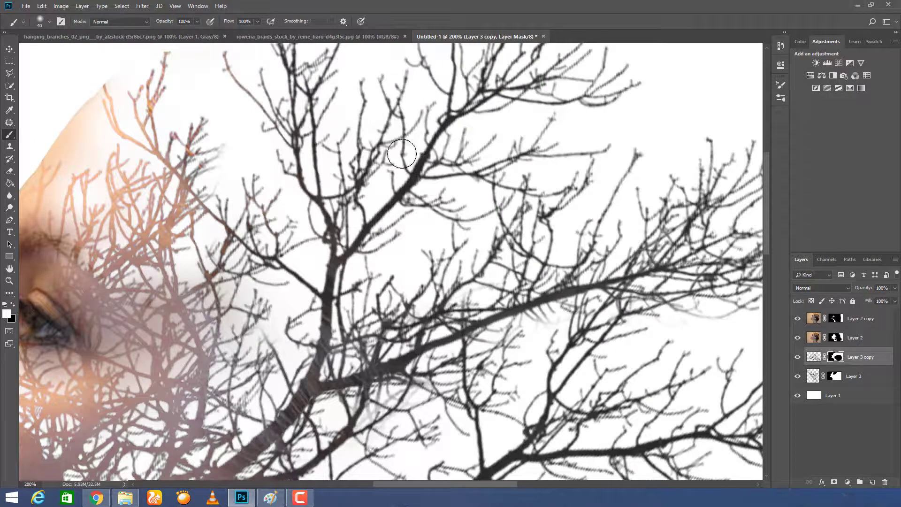
left_click_drag(406, 483, 436, 481)
Paint black on the masks of Layer 2 and Layer 2 copy over the leftover earring patch beside the neck branches
scroll(458, 486, "down", 8)
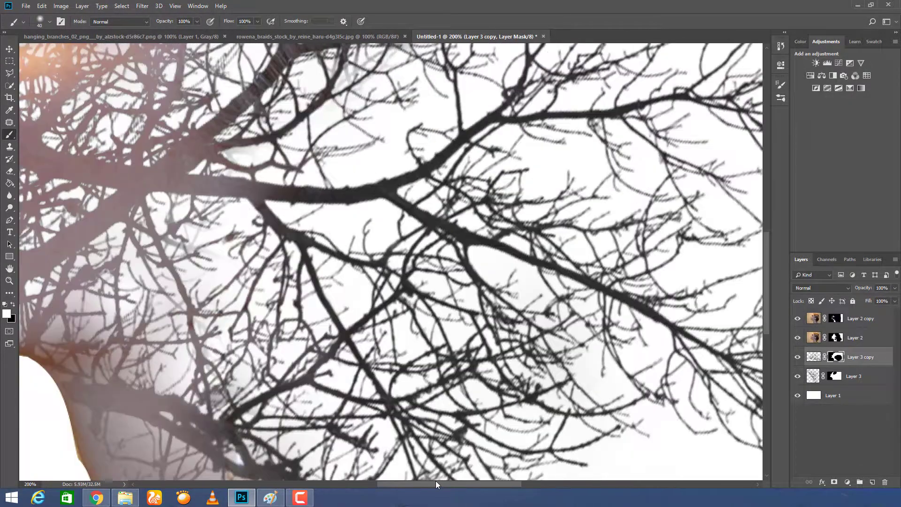
scroll(390, 305, "down", 3)
scroll(389, 305, "down", 3)
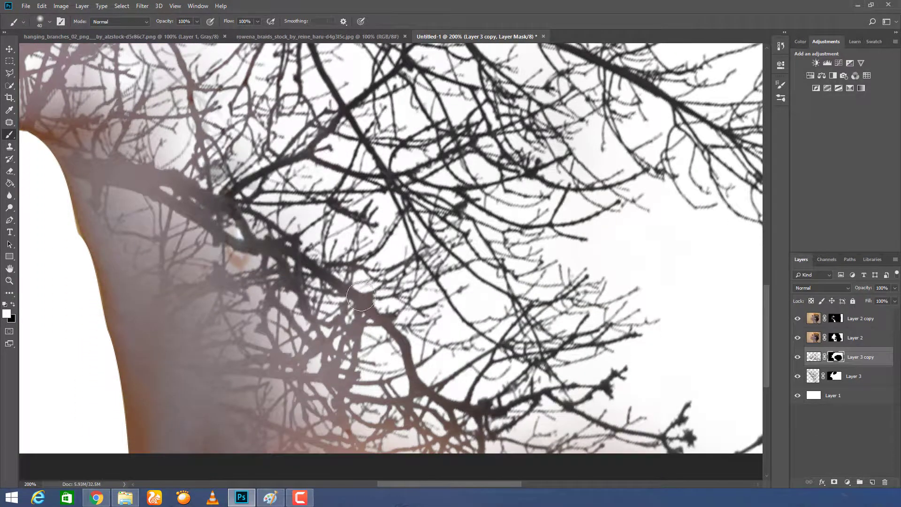
left_click(838, 339)
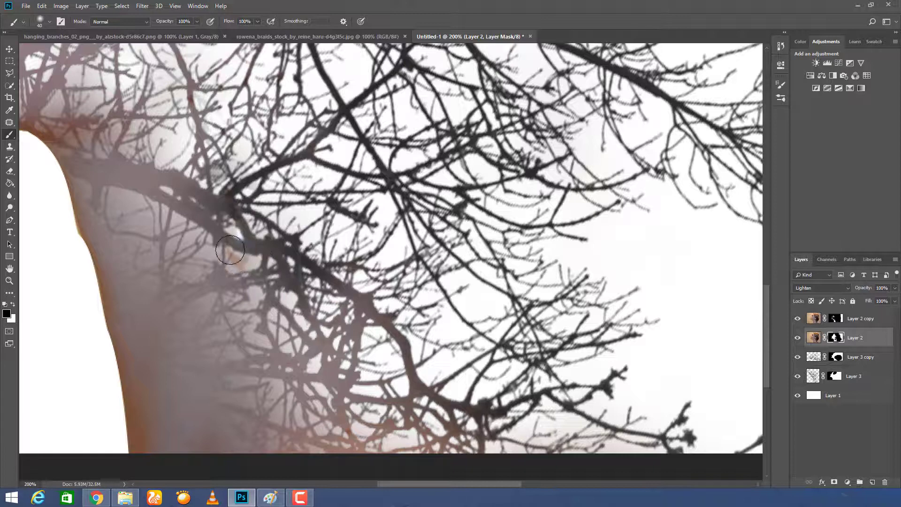
left_click(797, 340)
left_click(797, 319)
left_click(797, 319)
left_click(834, 318)
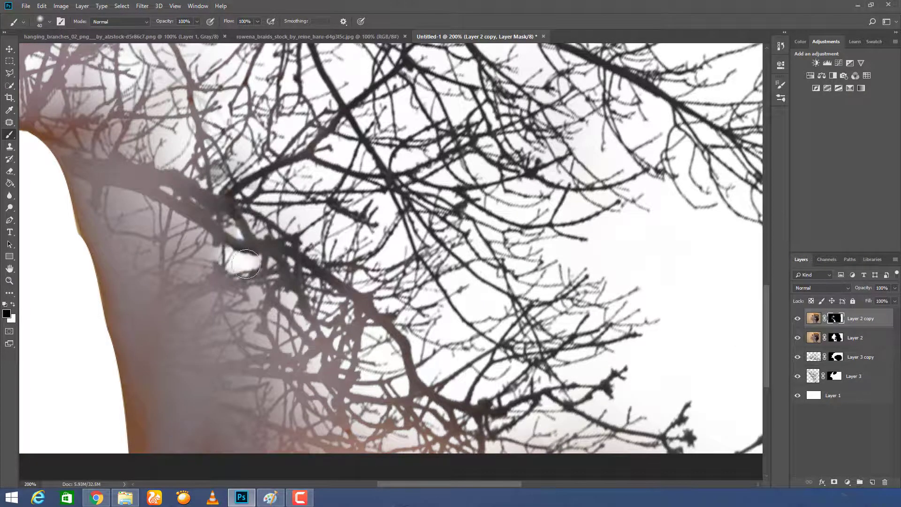
key("ctrl+0")
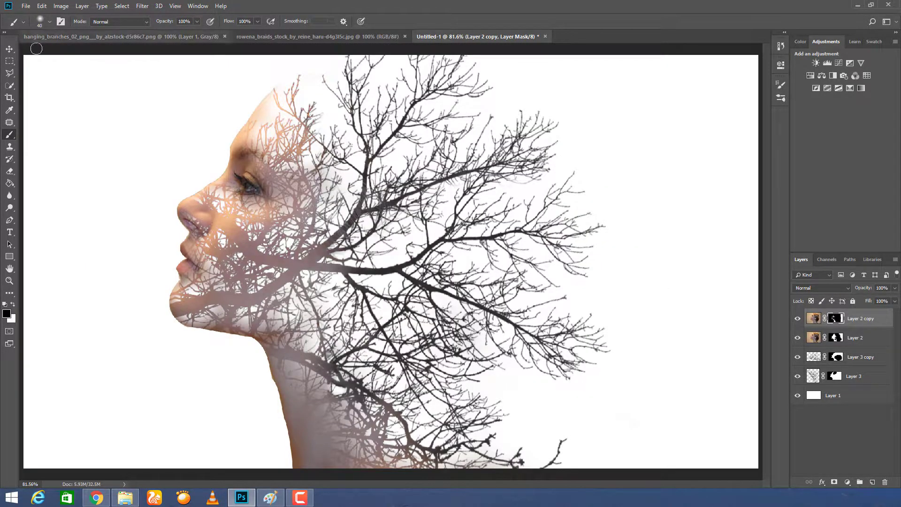
Add a new layer, move it to the top of the layer stack, and set its blend mode to Color Dodge
key("x")
key("v")
key("alt+comma")
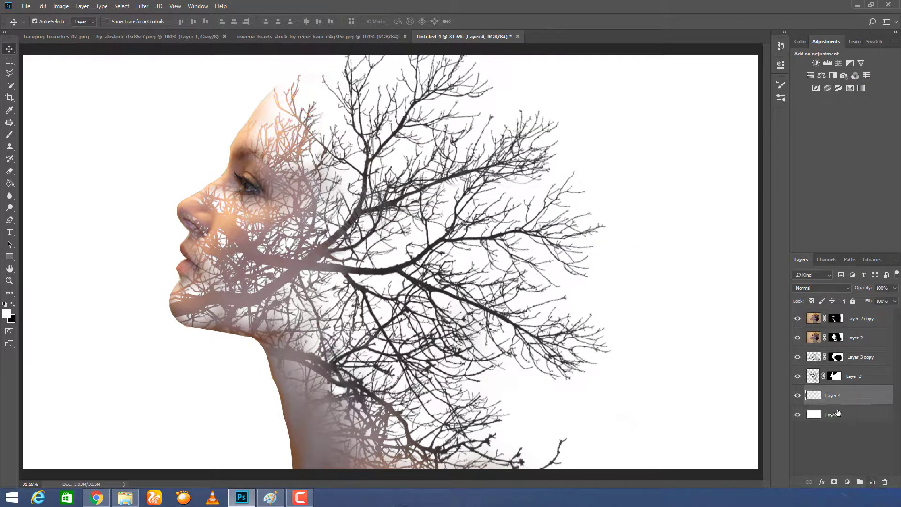
left_click_drag(839, 395, 822, 322)
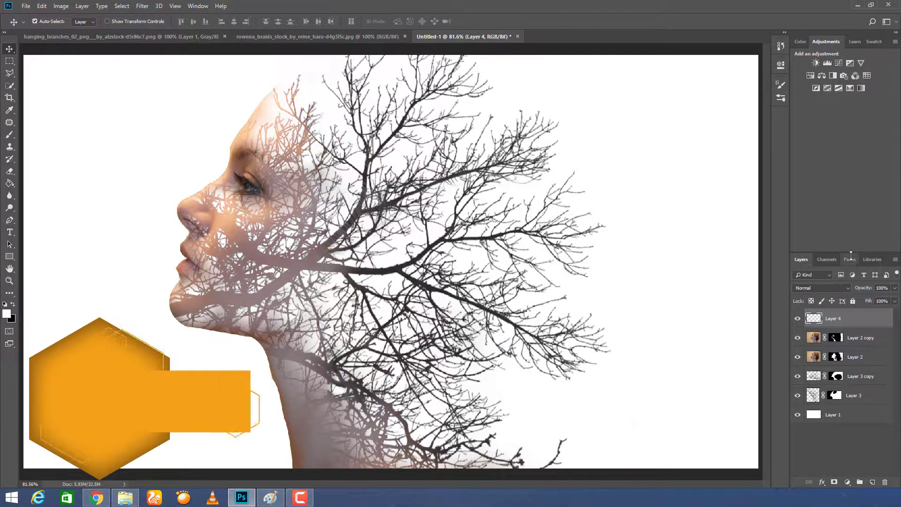
left_click(845, 288)
left_click(825, 138)
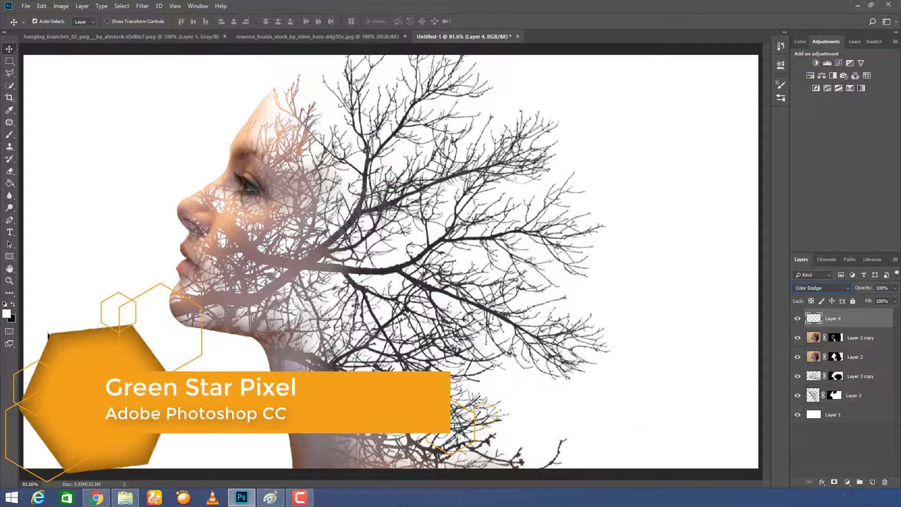
Dab soft white glows on Layer 4 over the rear cheek with a 175 px brush and below the central fork with 200 px
left_click(6, 314)
key("Return")
key("v")
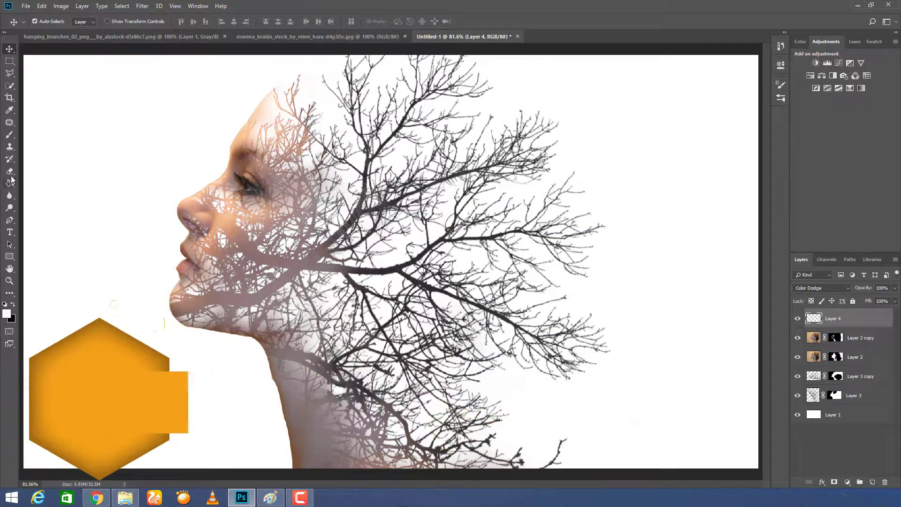
left_click(9, 140)
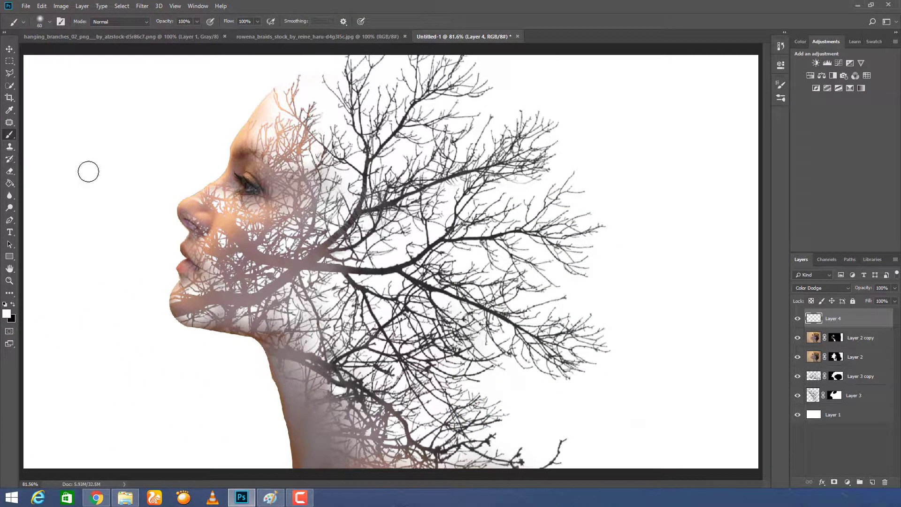
key("bracketright")
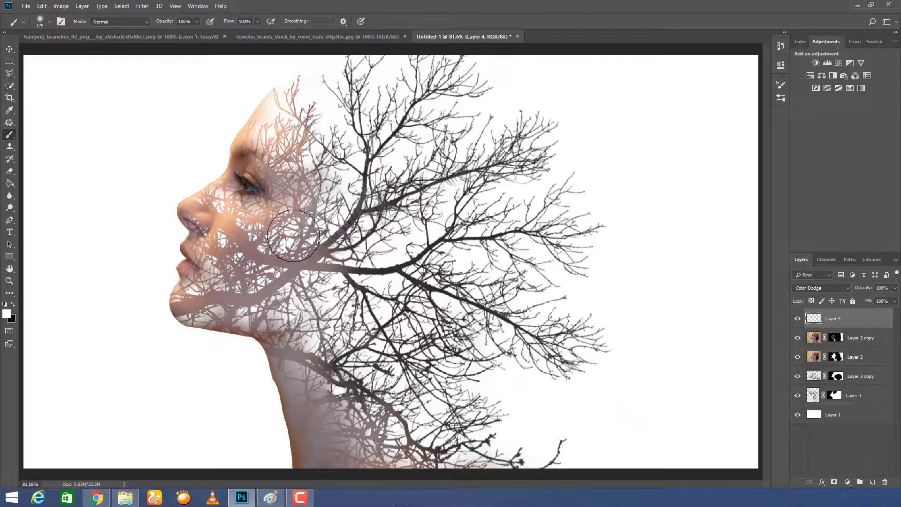
left_click(291, 235)
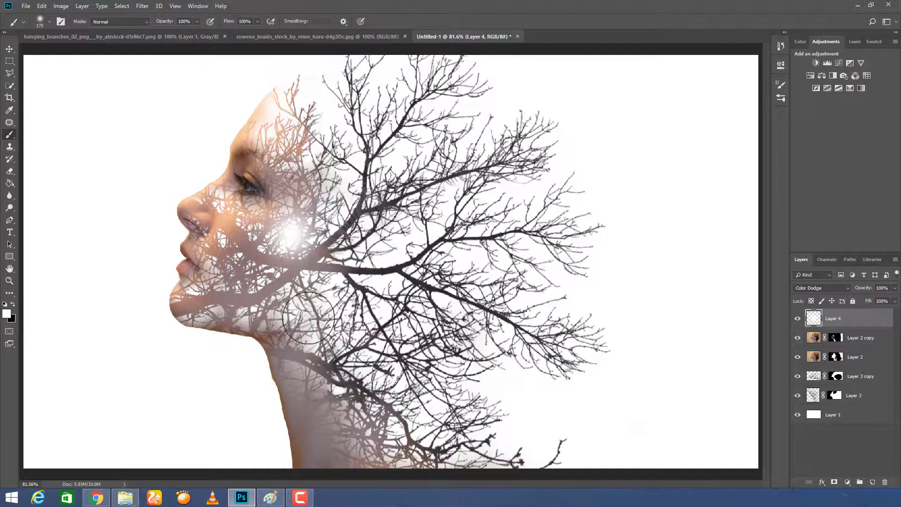
key("bracketright")
left_click(318, 306)
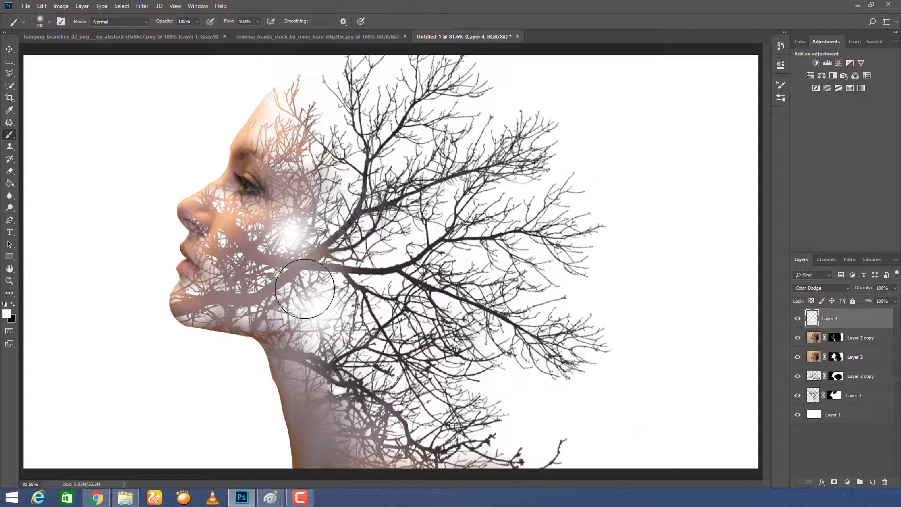
Dab two smaller white glows on the lower cheek, reducing the brush to 100 px, and set Layer 4's fill to 33%
key("bracketleft")
key("bracketleft")
key("bracketleft")
key("bracketleft")
left_click(263, 277)
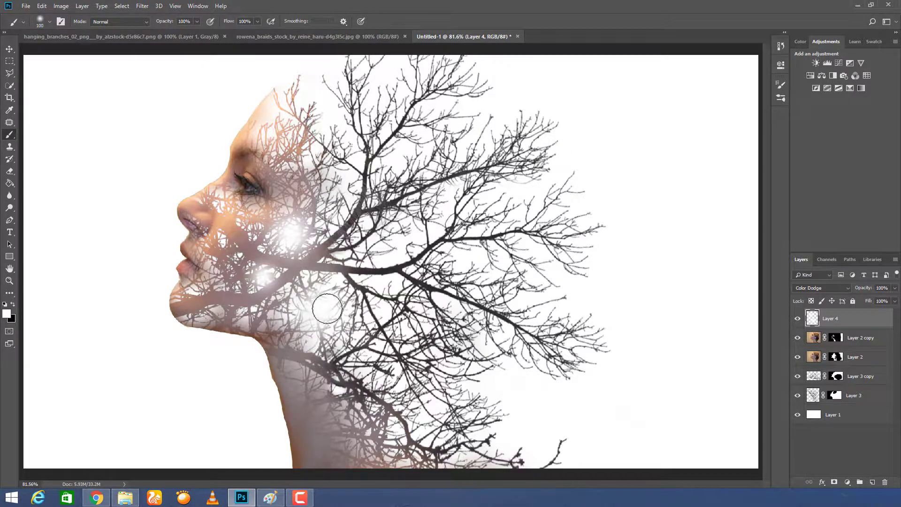
left_click(224, 273)
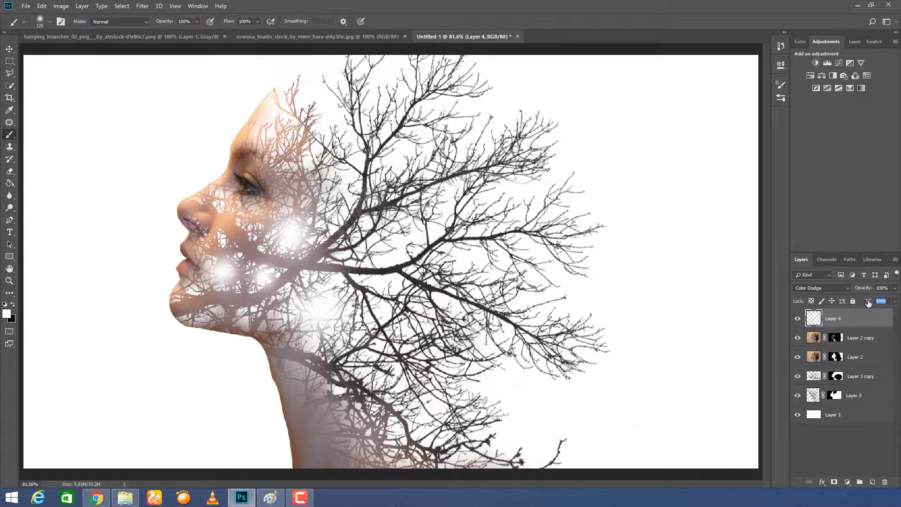
left_click_drag(869, 304, 860, 301)
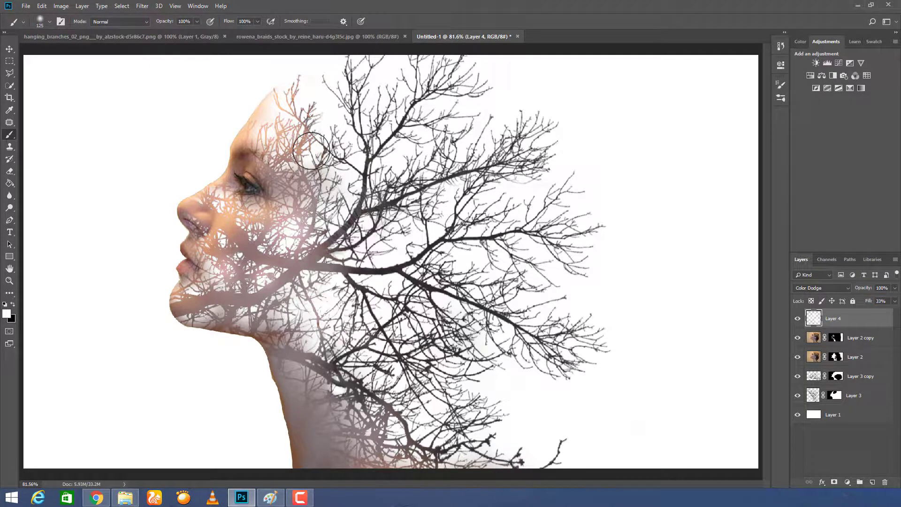
Undo a 200 px glow over the branches behind the temple and repaint it in white with a 250 px brush
left_click_drag(323, 153, 339, 186)
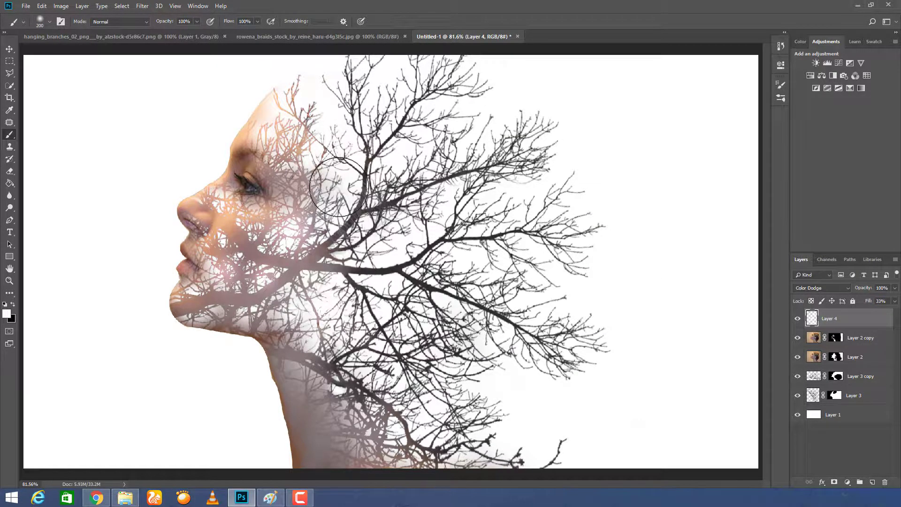
key("ctrl+a")
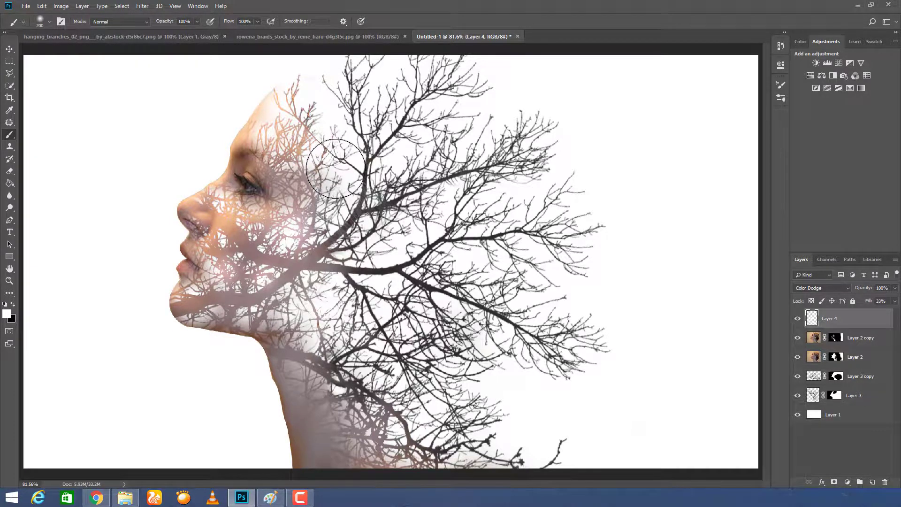
key("]")
left_click(336, 177)
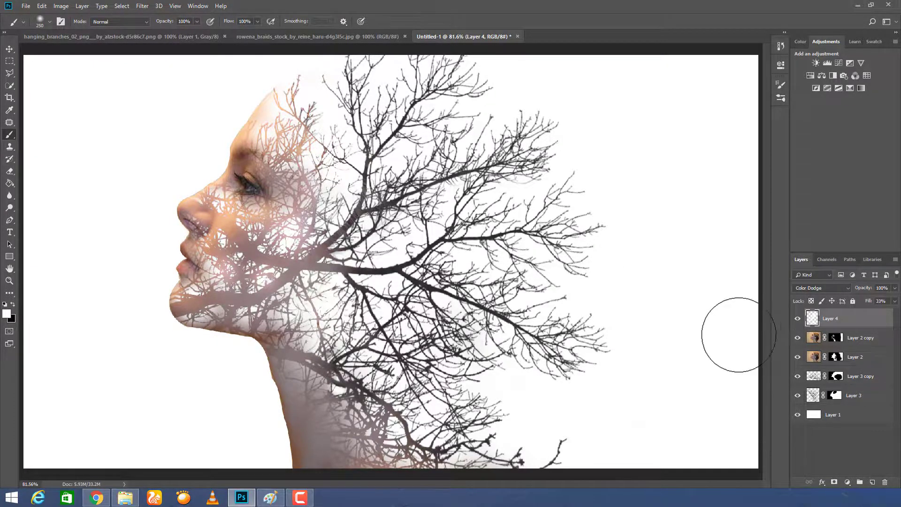
Dab small white glows on the face with the brush reduced to 90 px, and undo the dab at the nose bridge
key("bracketleft")
key("bracketleft")
key("bracketleft")
key("bracketleft")
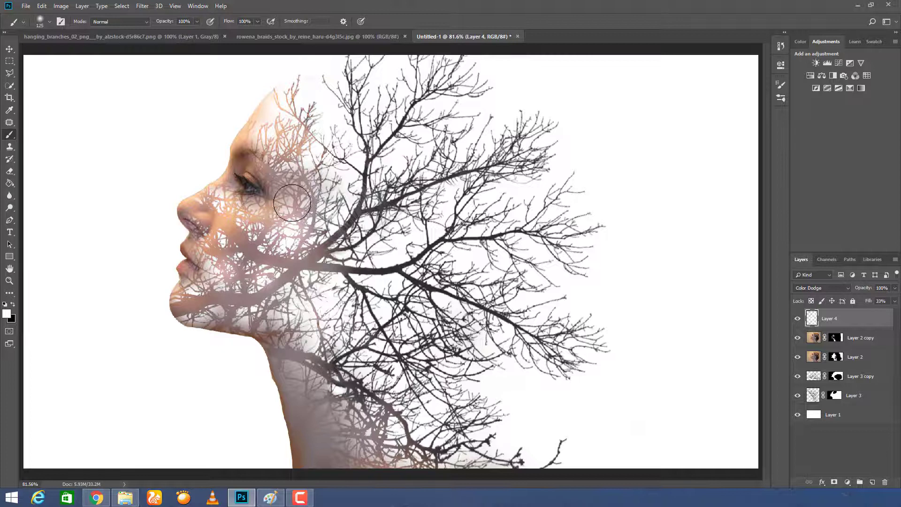
left_click(218, 241)
left_click(220, 198)
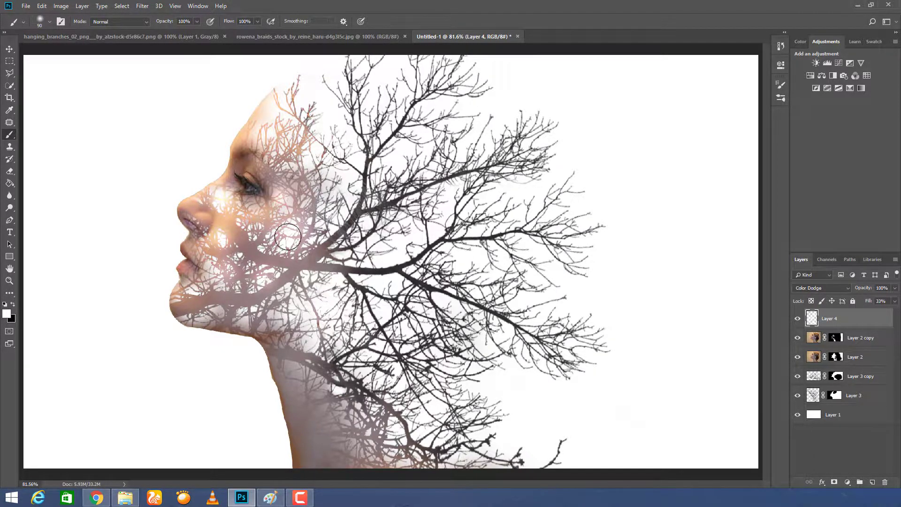
key("ctrl+z")
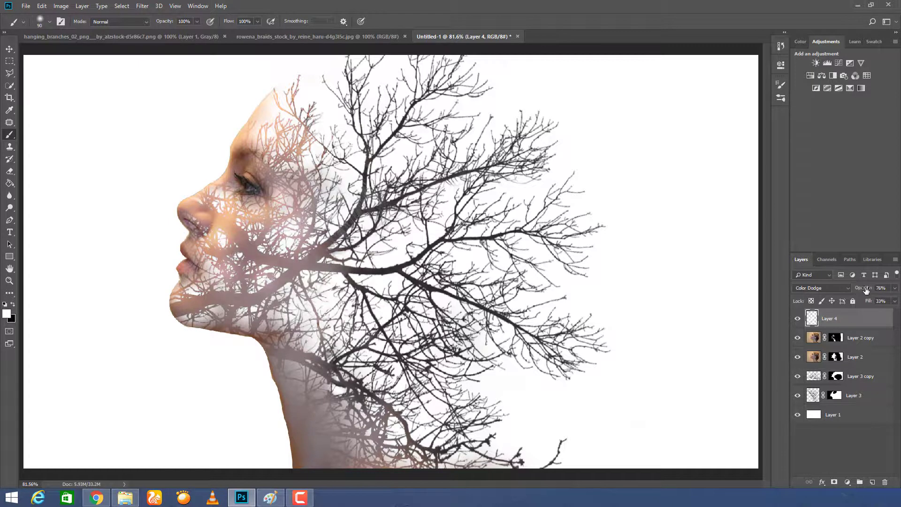
Lower Layer 4's opacity and deselect all layers
left_click_drag(865, 291, 854, 289)
left_click(825, 465)
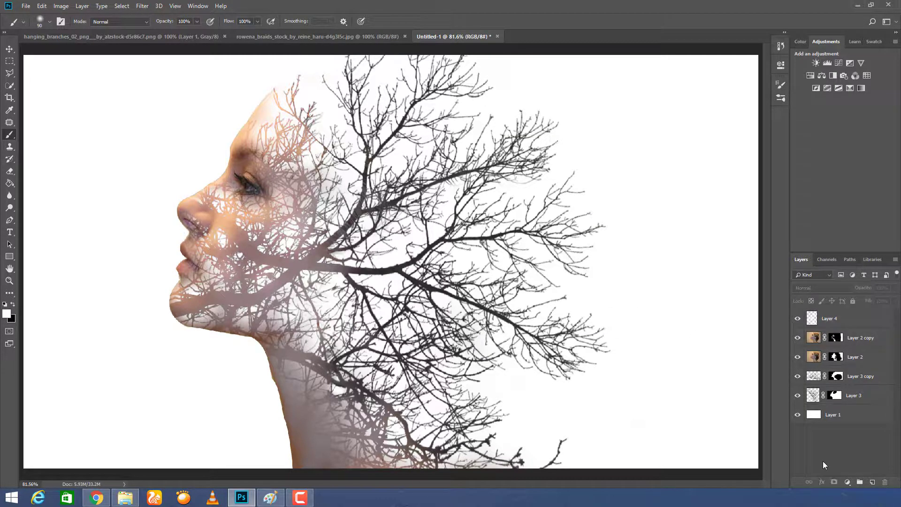
key("v")
Paint black with a 10 px brush on Layer 3 copy's mask over the faint smears around the upper side branch
scroll(393, 283, "up", 2)
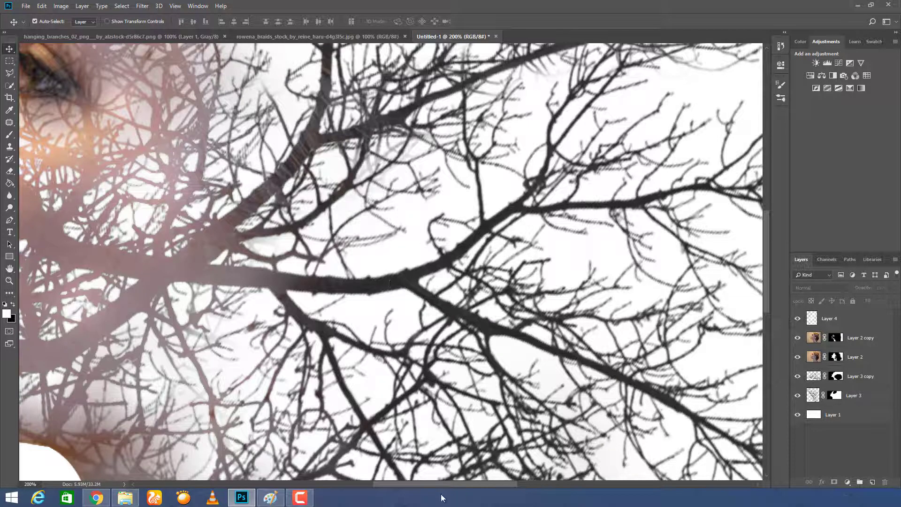
scroll(444, 488, "right", 2)
left_click(836, 376)
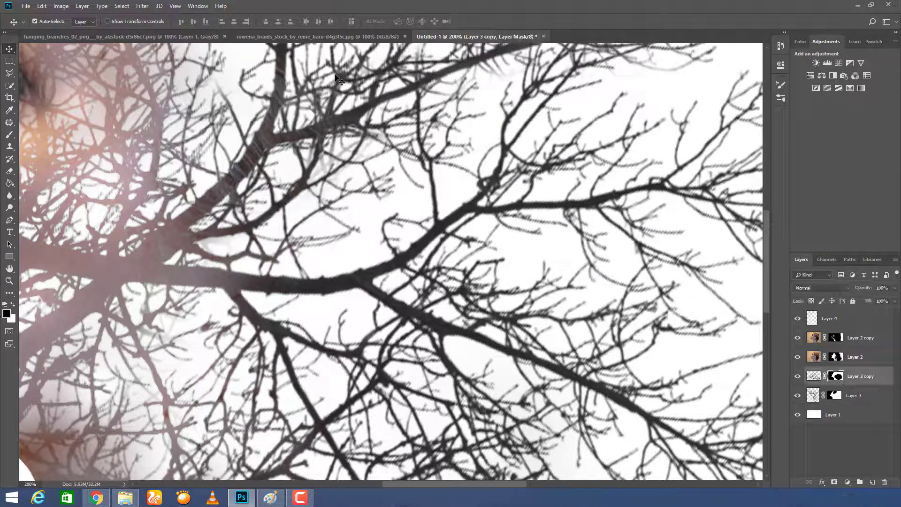
left_click(8, 136)
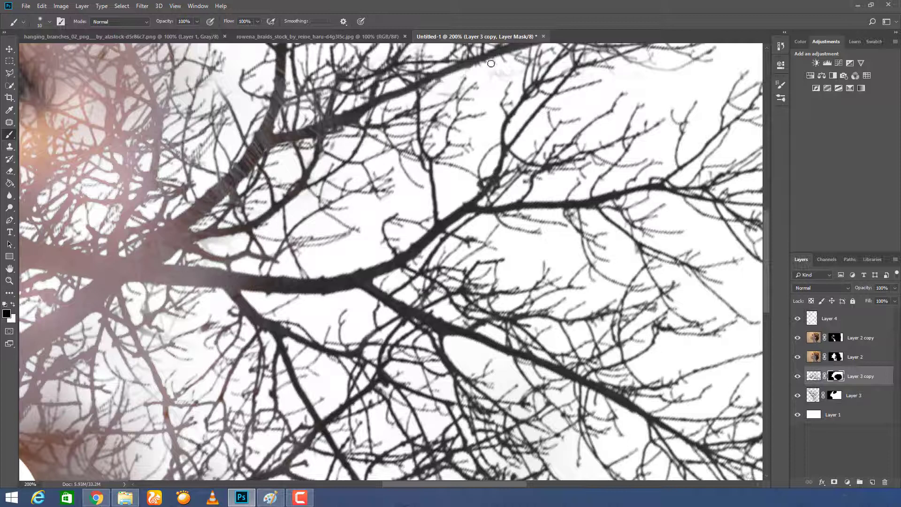
scroll(456, 90, "up", 3)
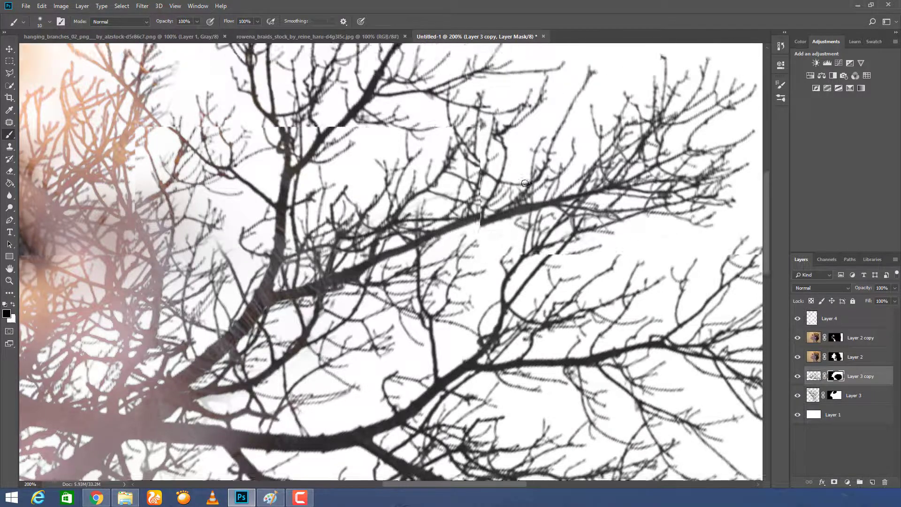
scroll(614, 205, "down", 5)
right_click(650, 225)
scroll(619, 184, "up", 5)
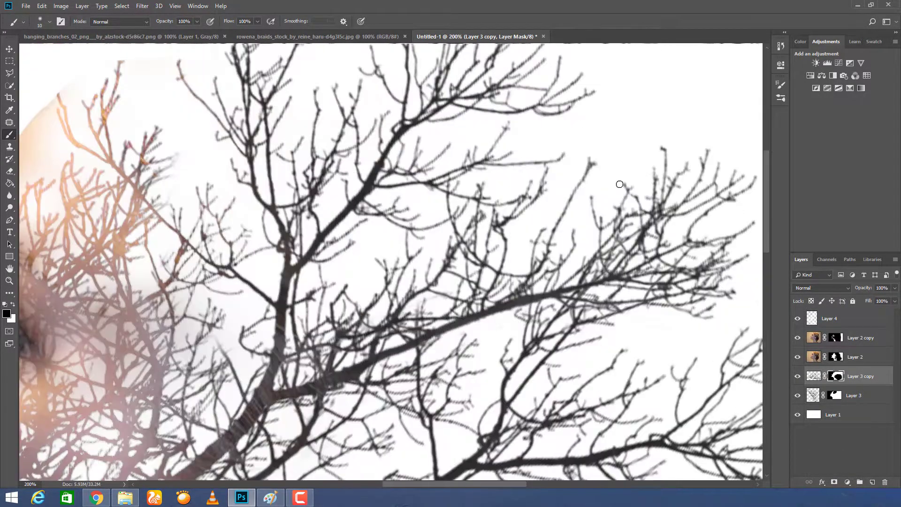
Paint a short black stroke with the 10 px brush on Layer 3's mask, over the faint twigs beside the upper fork
left_click(9, 280)
left_click(250, 250, "alt")
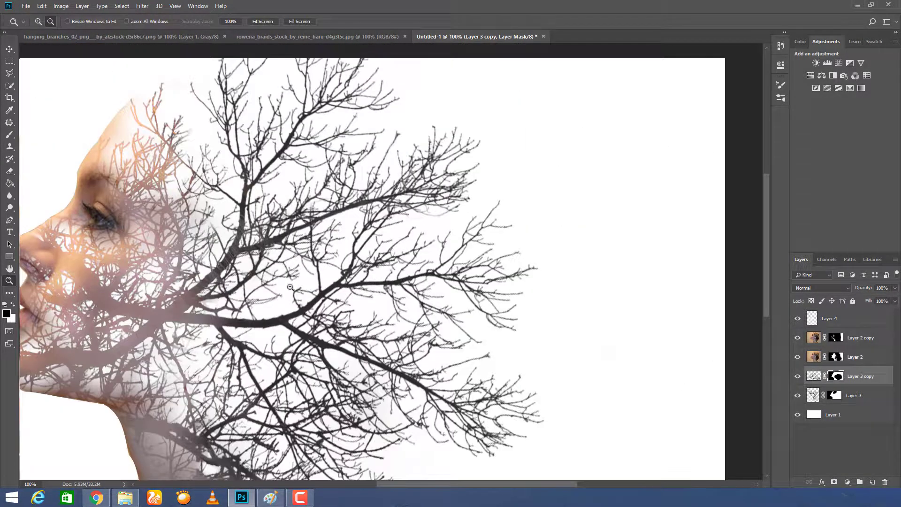
scroll(249, 251, "down", 3)
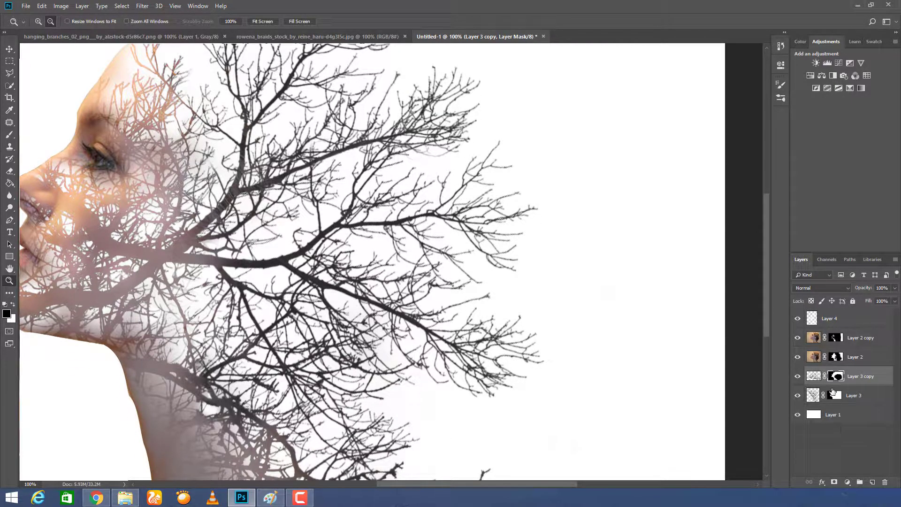
left_click(209, 206)
key("b")
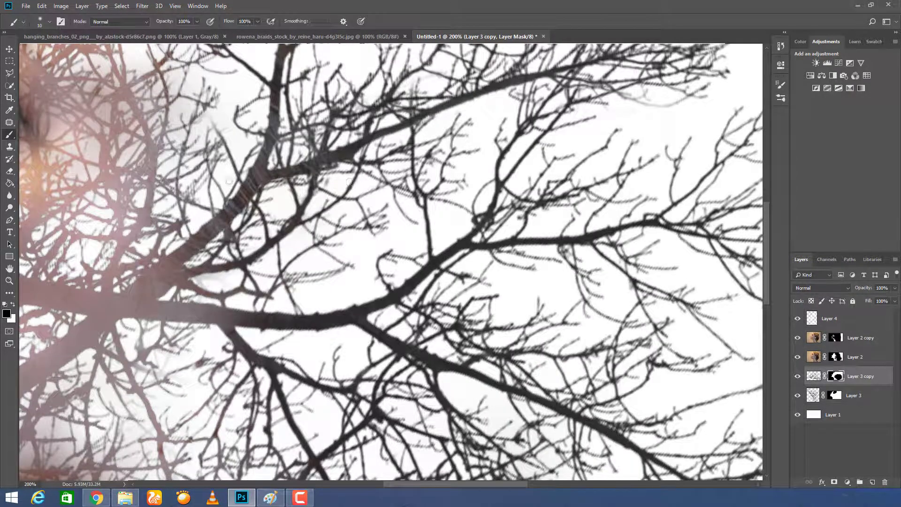
key("alt+bracketleft")
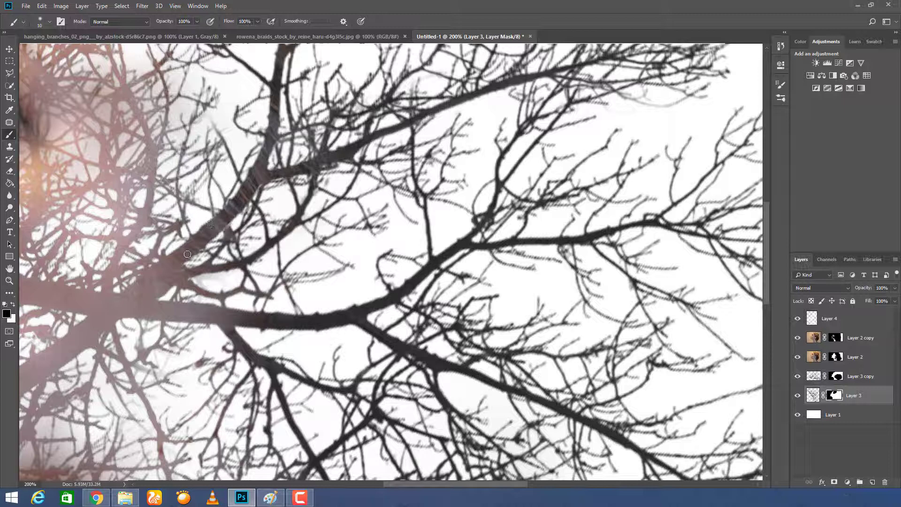
left_click_drag(204, 123, 216, 127)
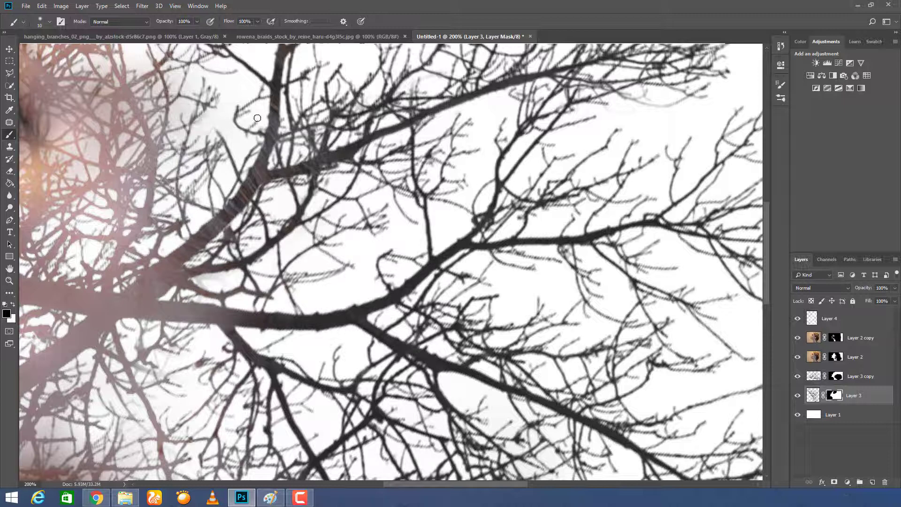
Examine the branches and forehead edge for leftover smears, checking with the Layer 3, Layer 3 copy and Layer 2 copy masks active
scroll(181, 325, "down", 3)
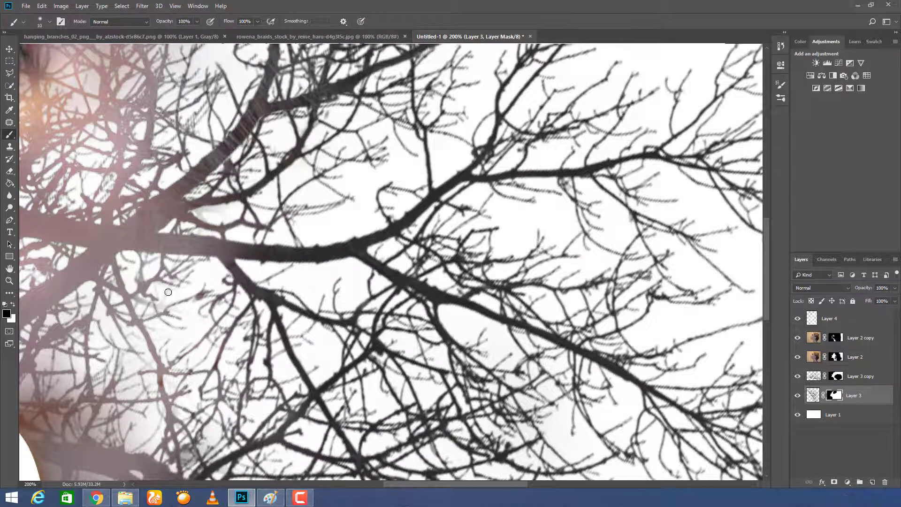
key("alt+bracketright")
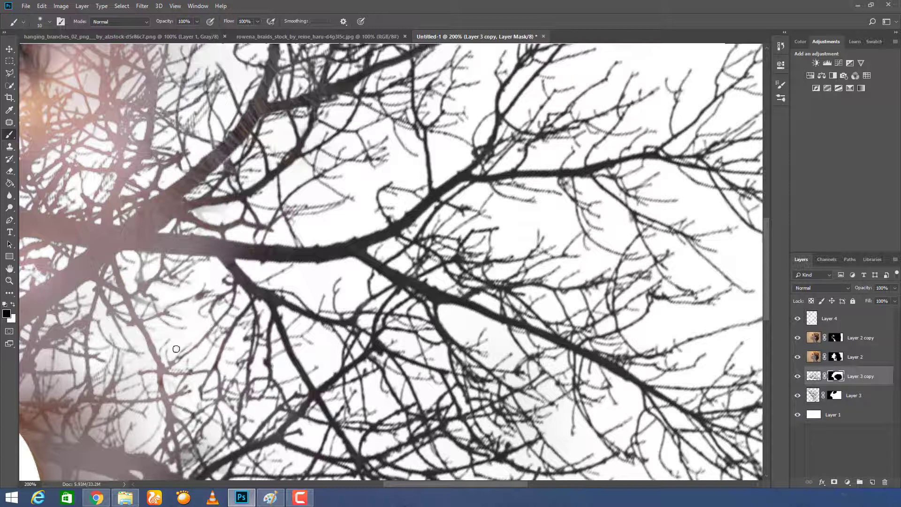
key("alt+bracketleft")
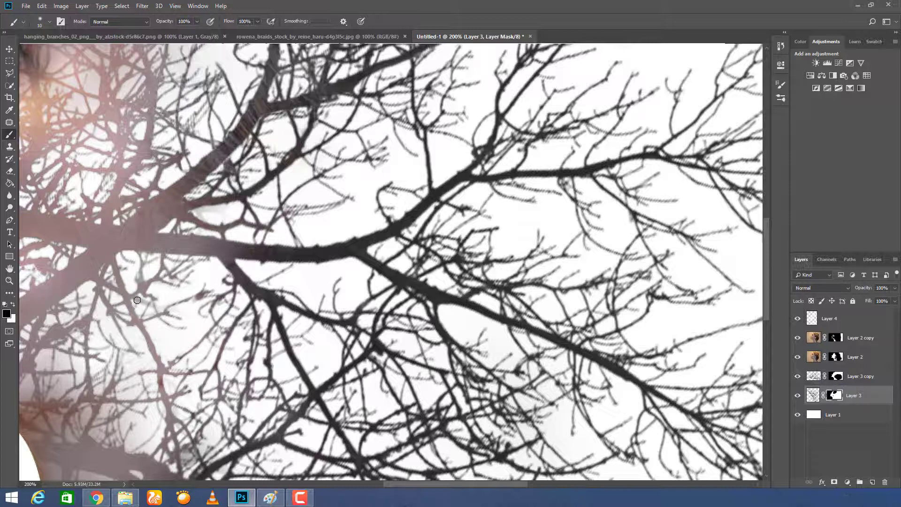
left_click(834, 376)
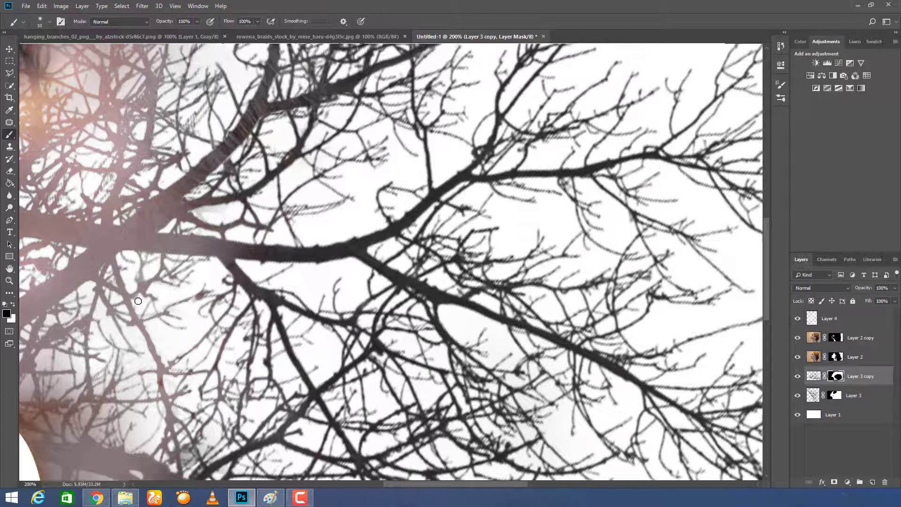
scroll(244, 286, "up", 10)
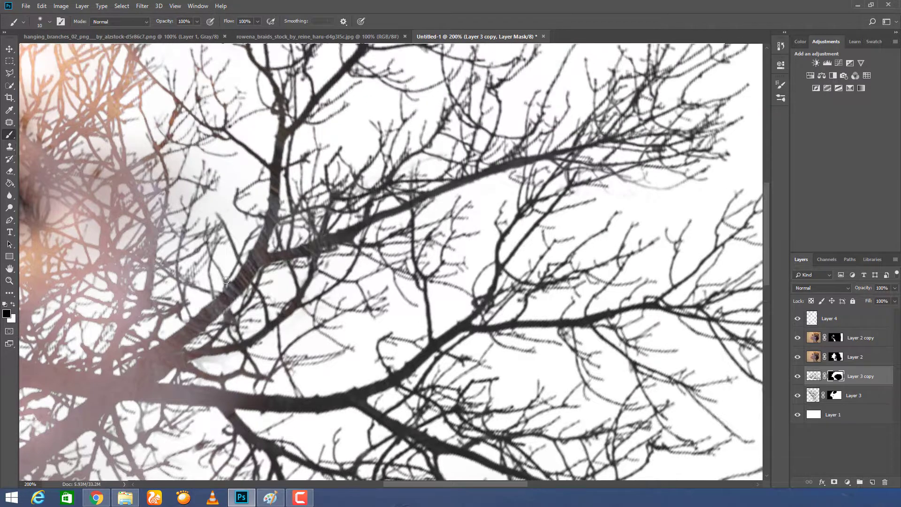
scroll(225, 276, "up", 2)
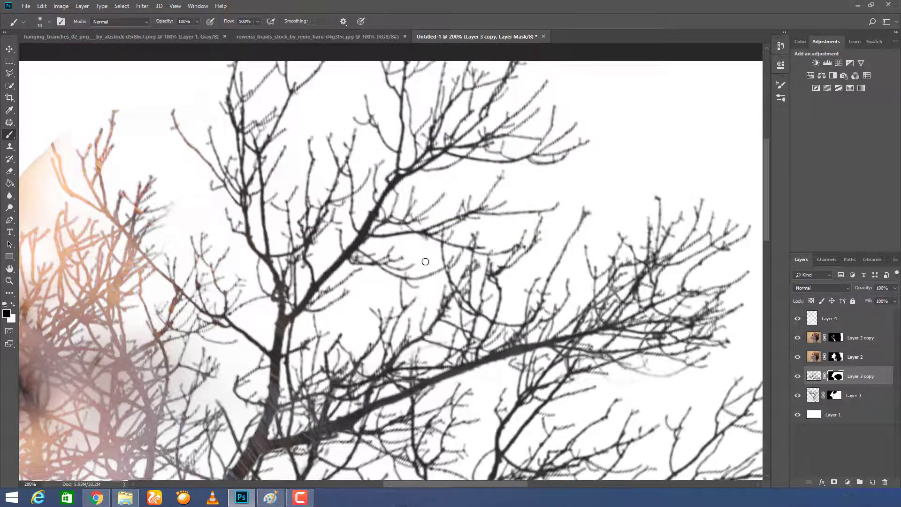
left_click(813, 339)
left_click(835, 338)
left_click(45, 22)
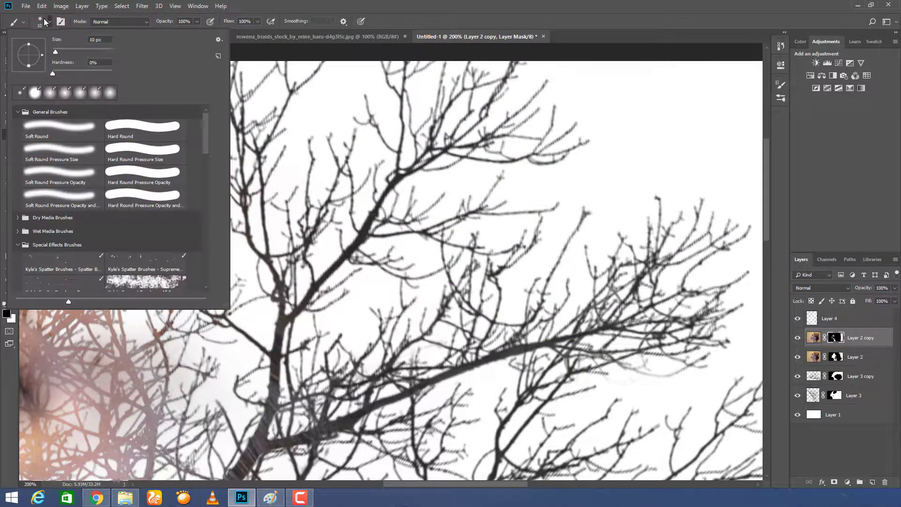
left_click(321, 5)
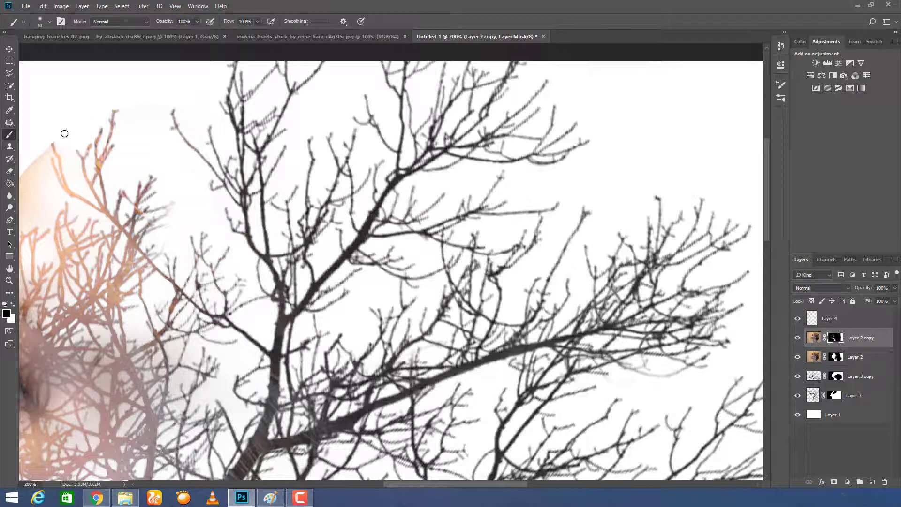
key("ctrl+0")
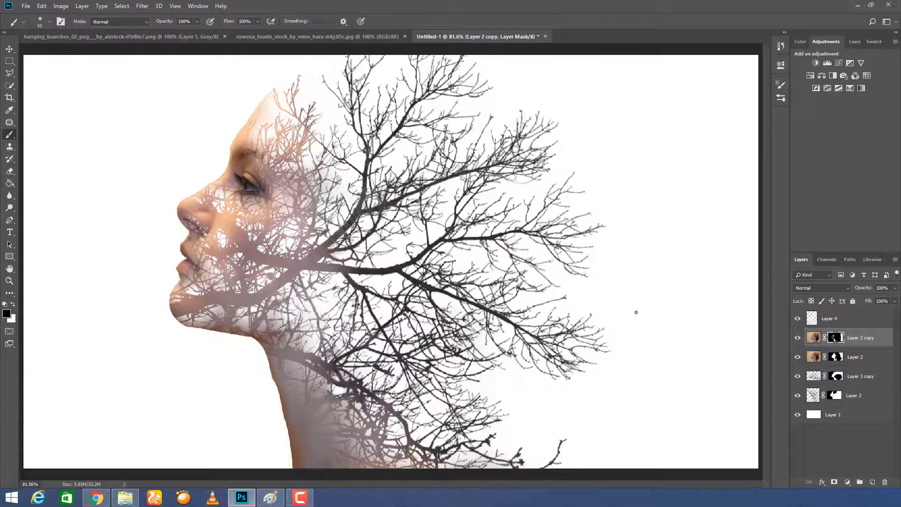
Add a Curves adjustment layer above Layer 2 copy and lower the midtones of its Blue channel slightly
left_click(847, 482)
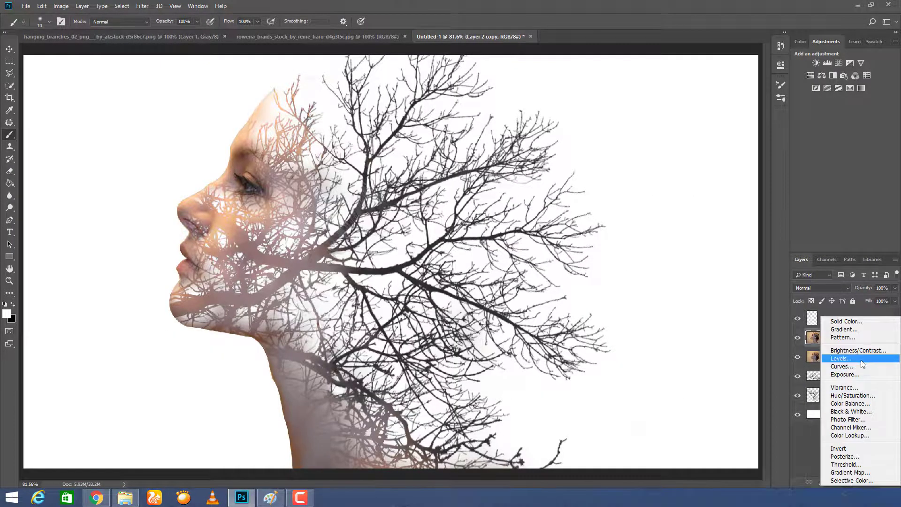
left_click(840, 367)
left_click(695, 103)
left_click(694, 129)
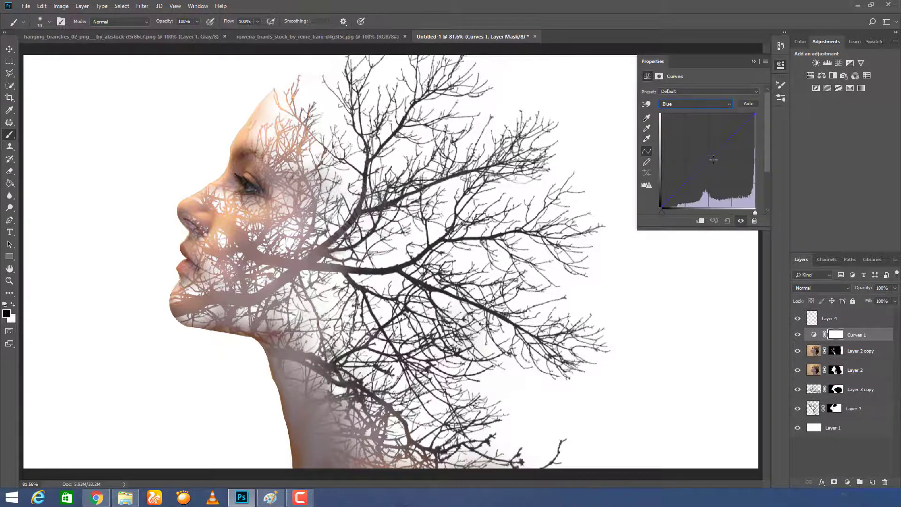
left_click_drag(713, 160, 713, 161)
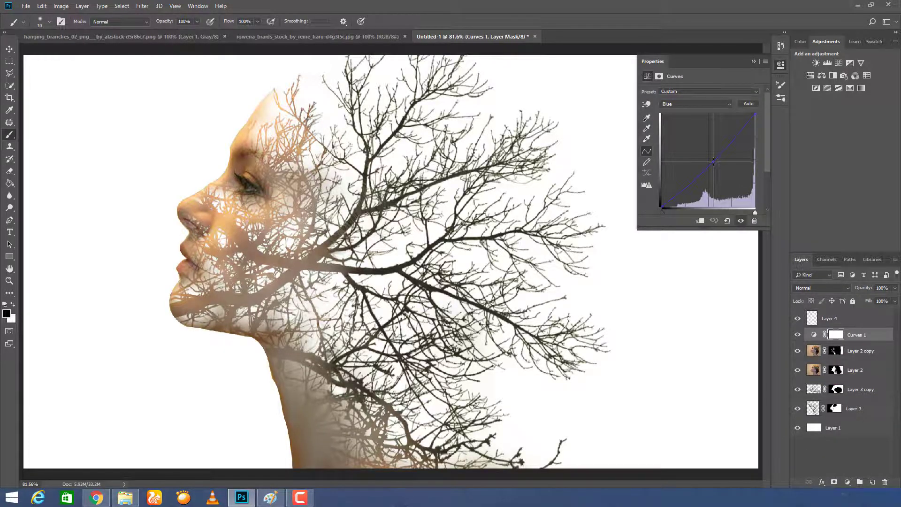
Try different midtone and shadow points on the Red channel of the Curves adjustment
left_click(708, 104)
left_click(689, 115)
left_click_drag(719, 141, 682, 187)
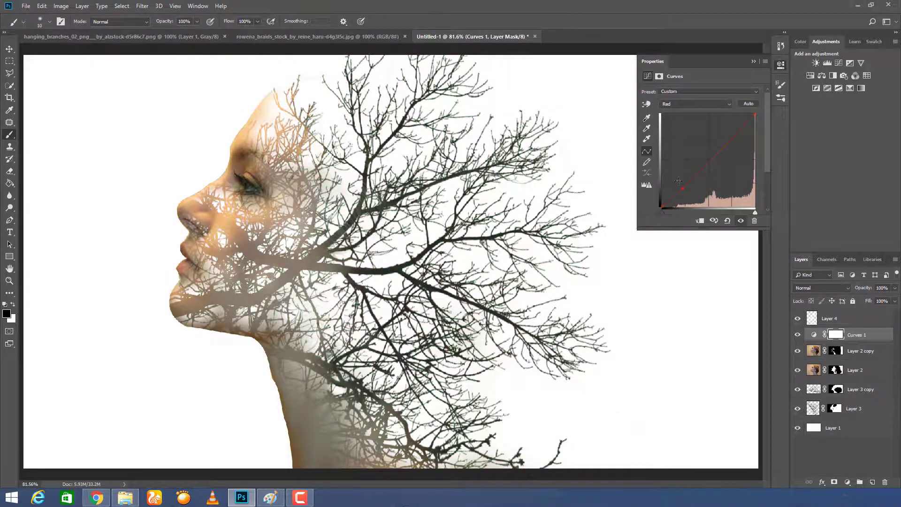
left_click_drag(754, 114, 755, 113)
left_click(723, 141)
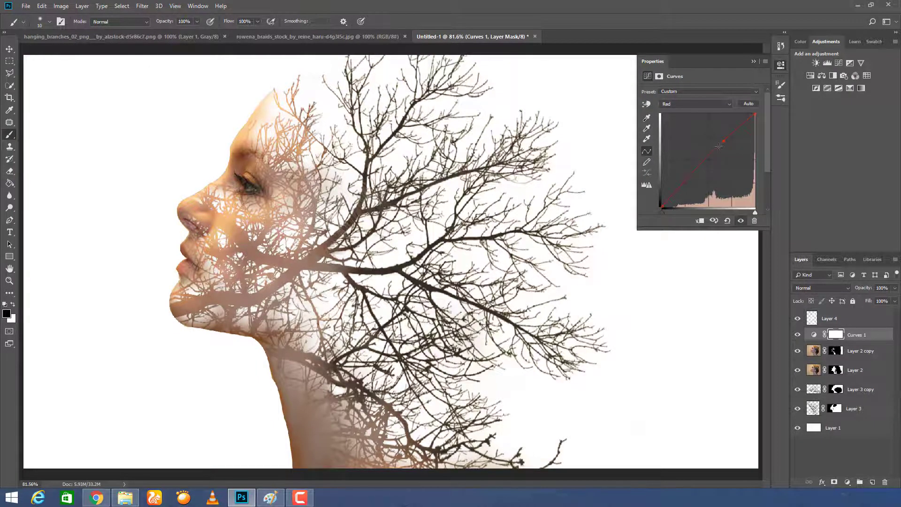
left_click_drag(719, 146, 720, 146)
key("Delete")
left_click_drag(726, 142, 729, 138)
left_click(754, 61)
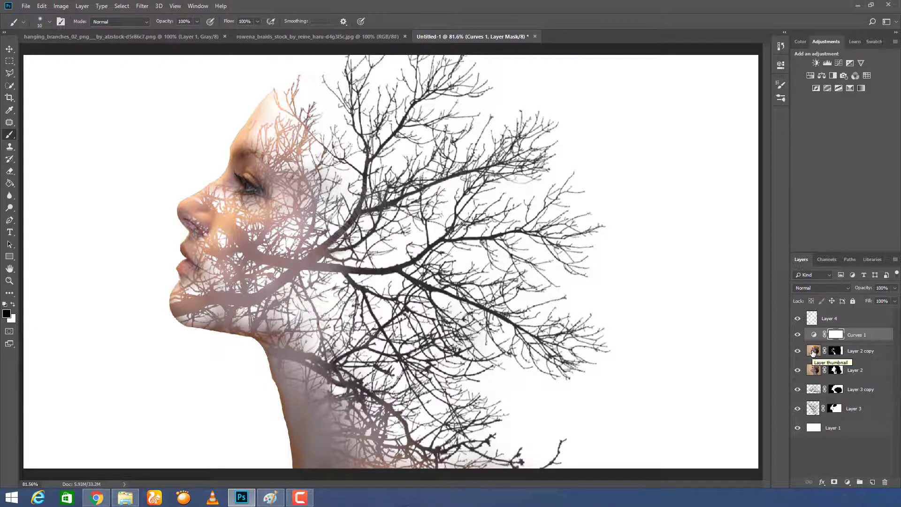
Create a new empty layer and place it directly below Layer 4, above the Curves adjustment
left_click(813, 351)
key("ctrl+shift+alt+n")
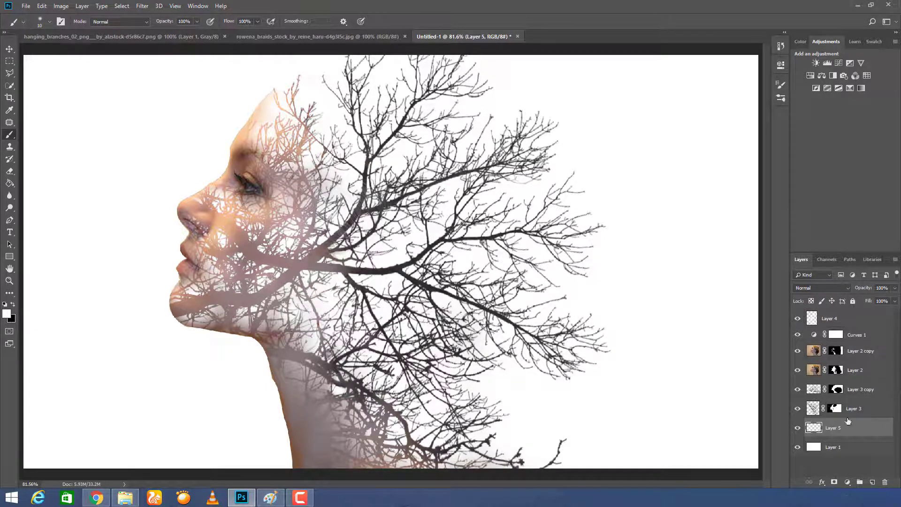
left_click_drag(848, 422, 840, 330)
Fill Layer 5 with 50% Gray in Normal mode at reduced fill opacity, and set the layer's opacity to 63%
key("shift+F5")
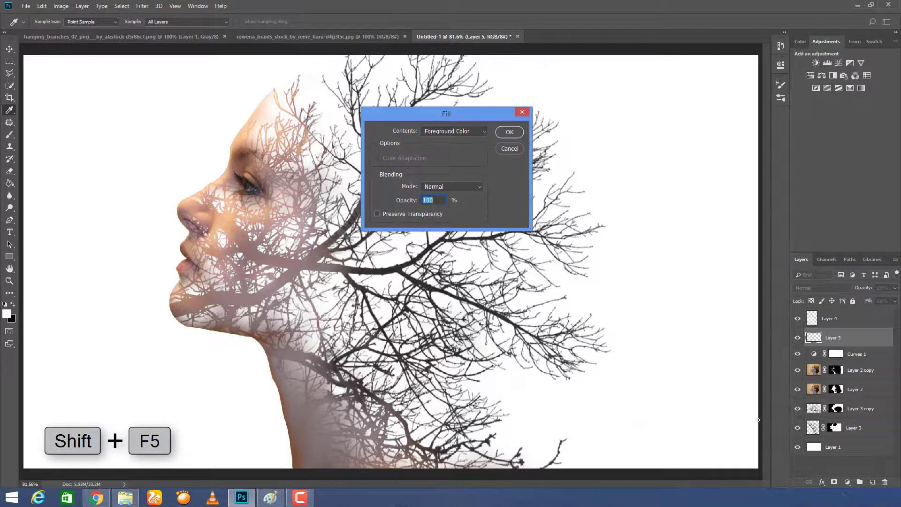
left_click(474, 132)
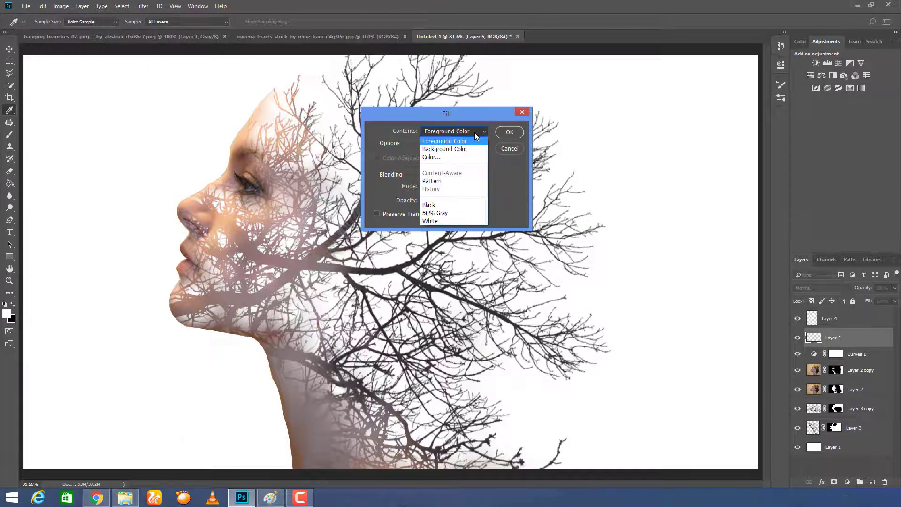
left_click(441, 214)
left_click(394, 174)
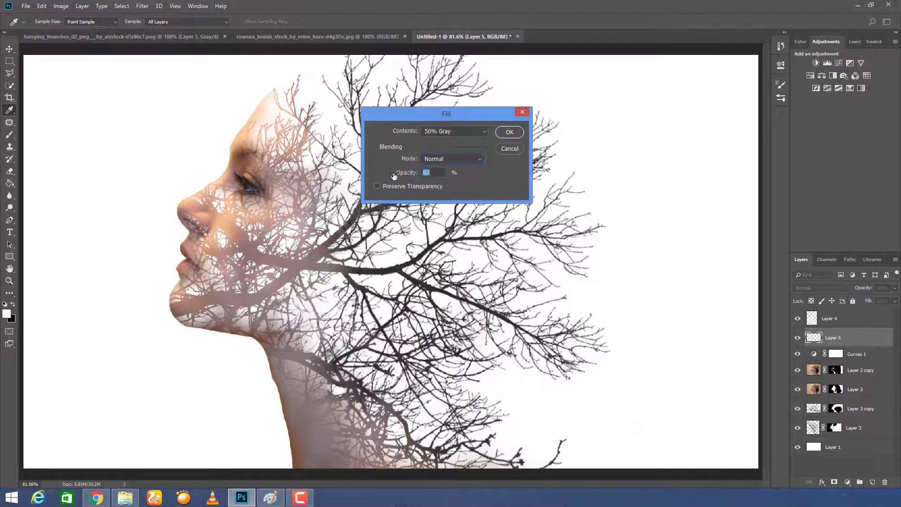
left_click(509, 132)
key("b")
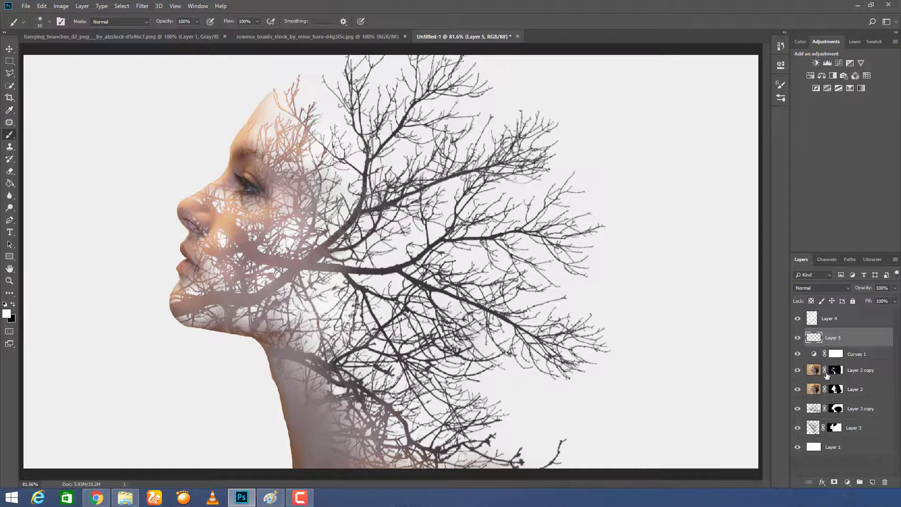
left_click_drag(867, 291, 856, 293)
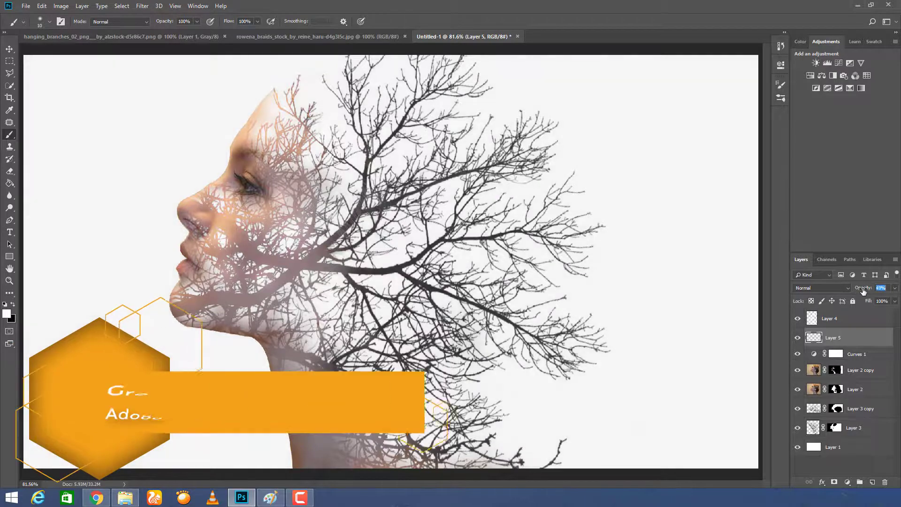
left_click_drag(856, 293, 869, 291)
Try the Lighten blend mode on Layer 5, return it to Normal, and reopen the blend mode choices
left_click(828, 288)
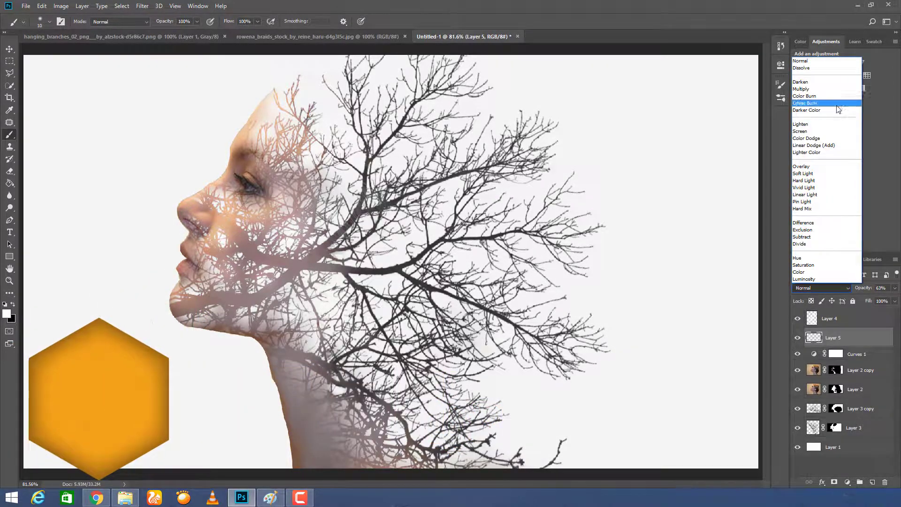
left_click(821, 123)
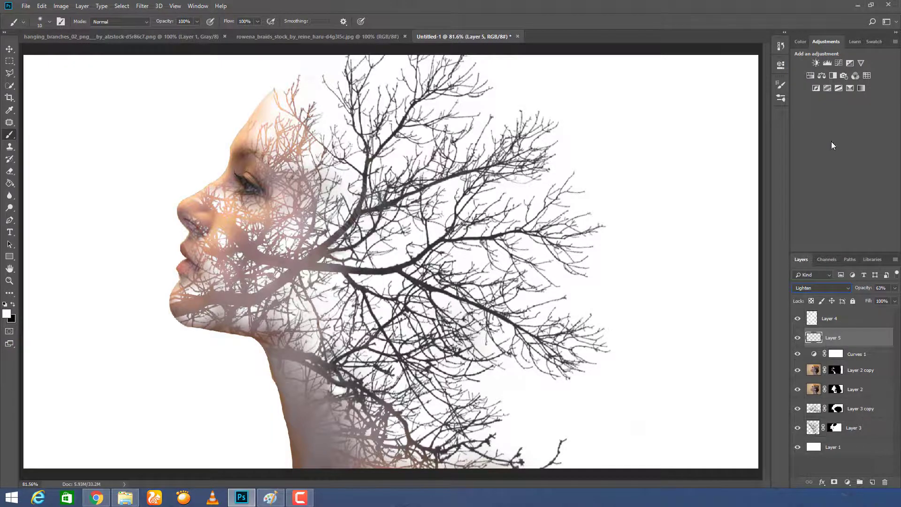
left_click(813, 287)
left_click(820, 42)
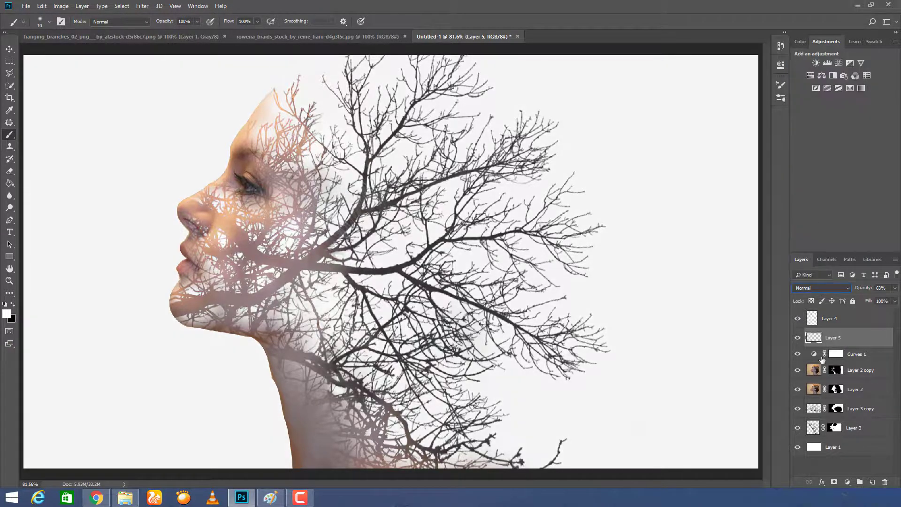
left_click(830, 289)
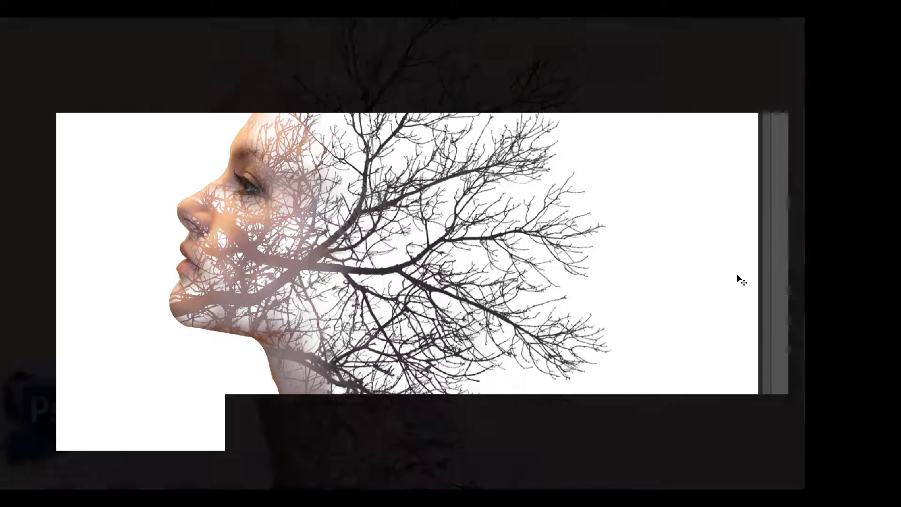